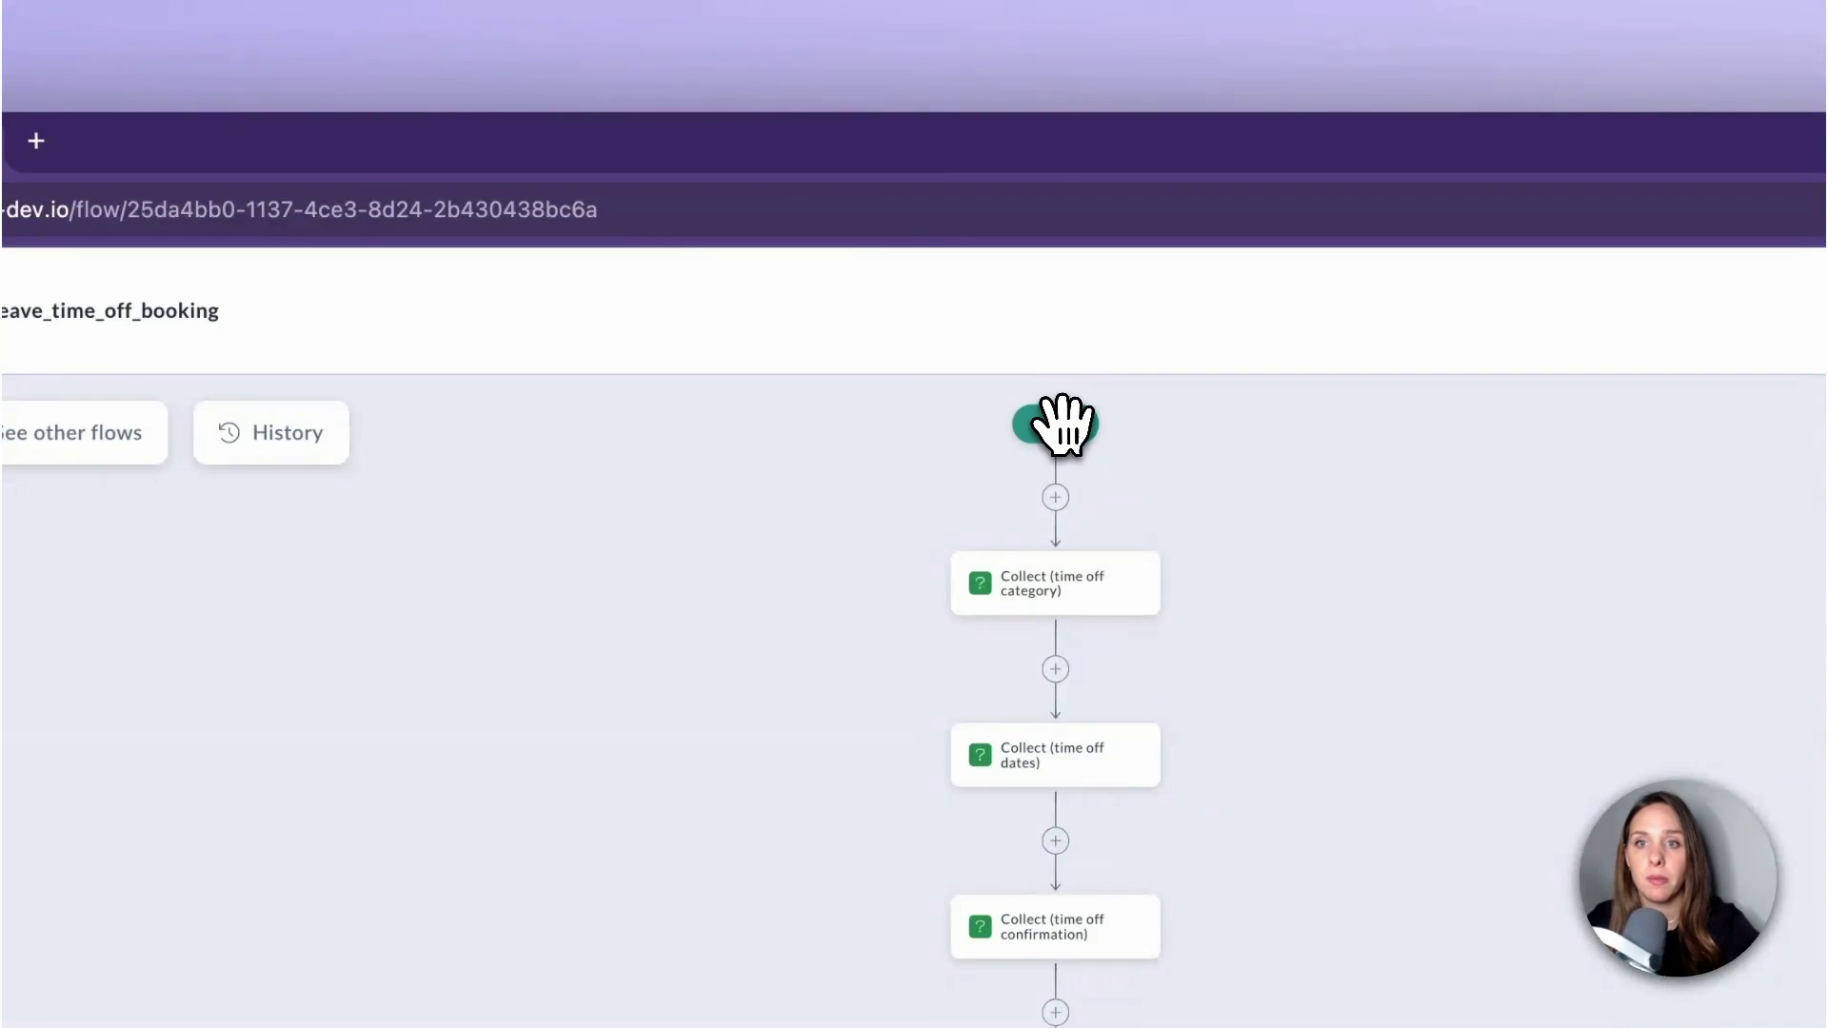
Select the time-off booking flow's Start step and expand its Flow guards section
click(1059, 426)
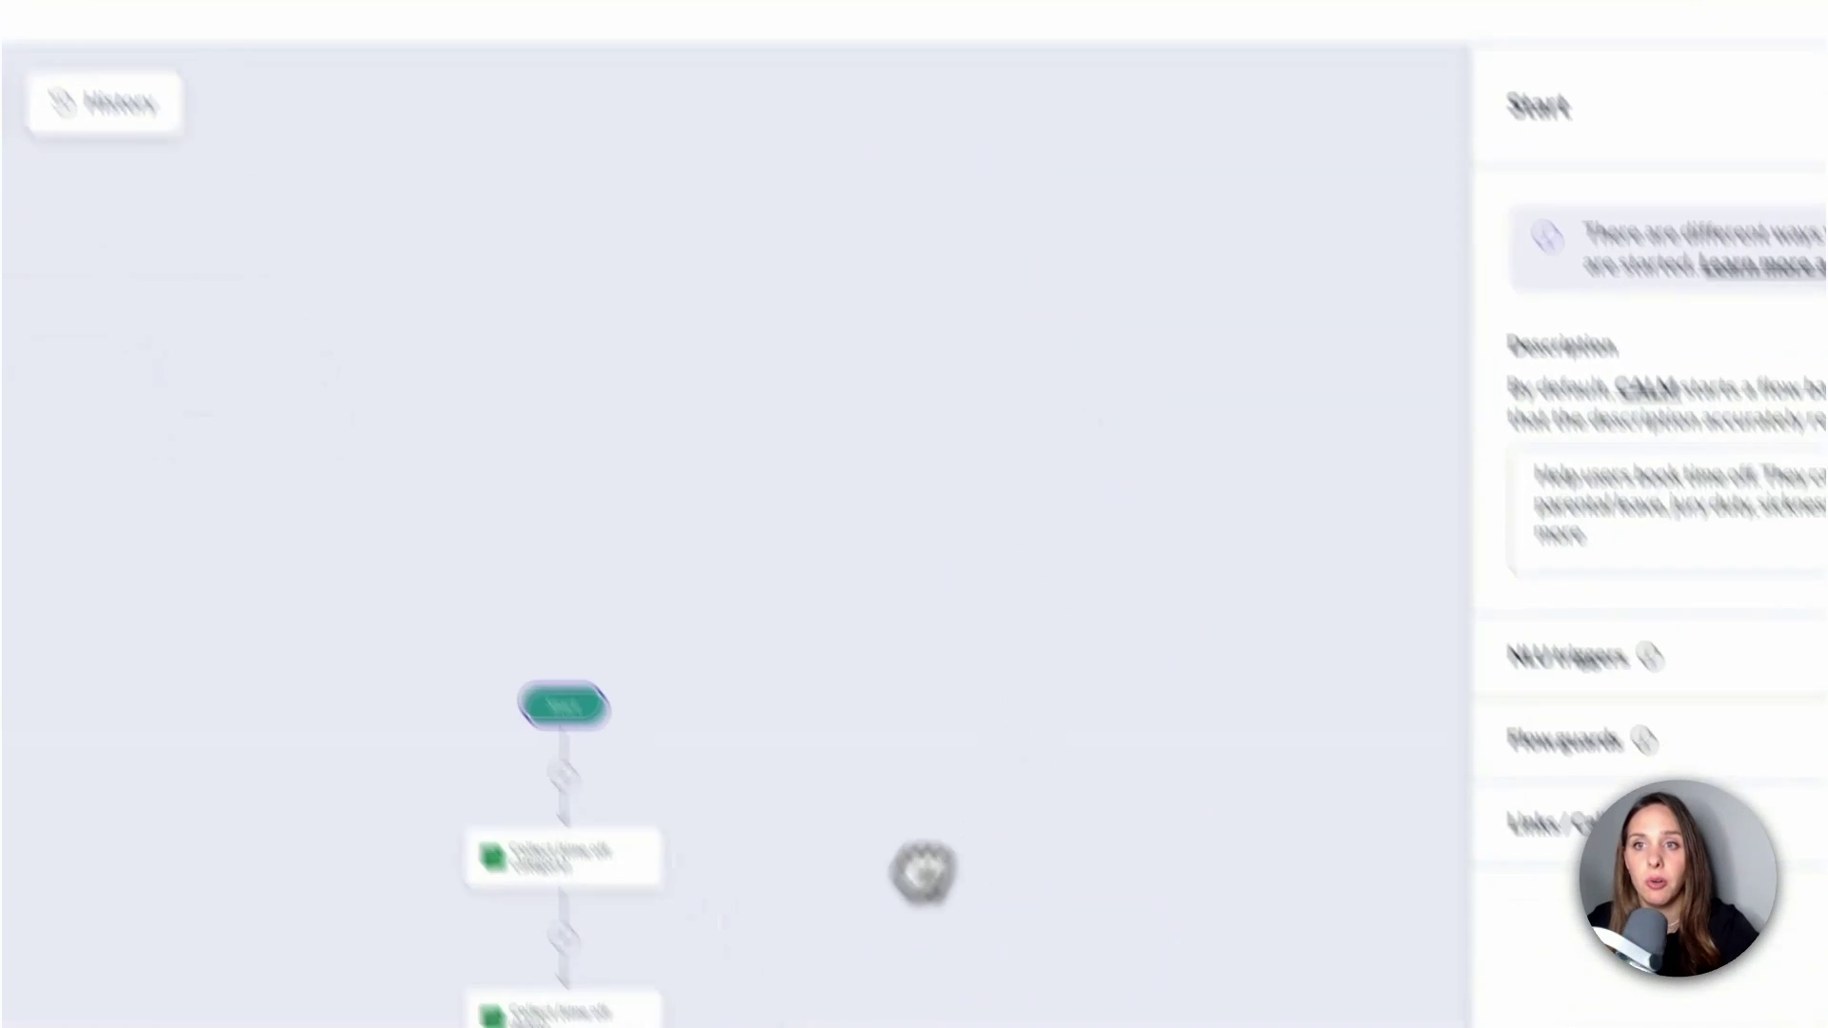
drag(824, 328, 830, 277)
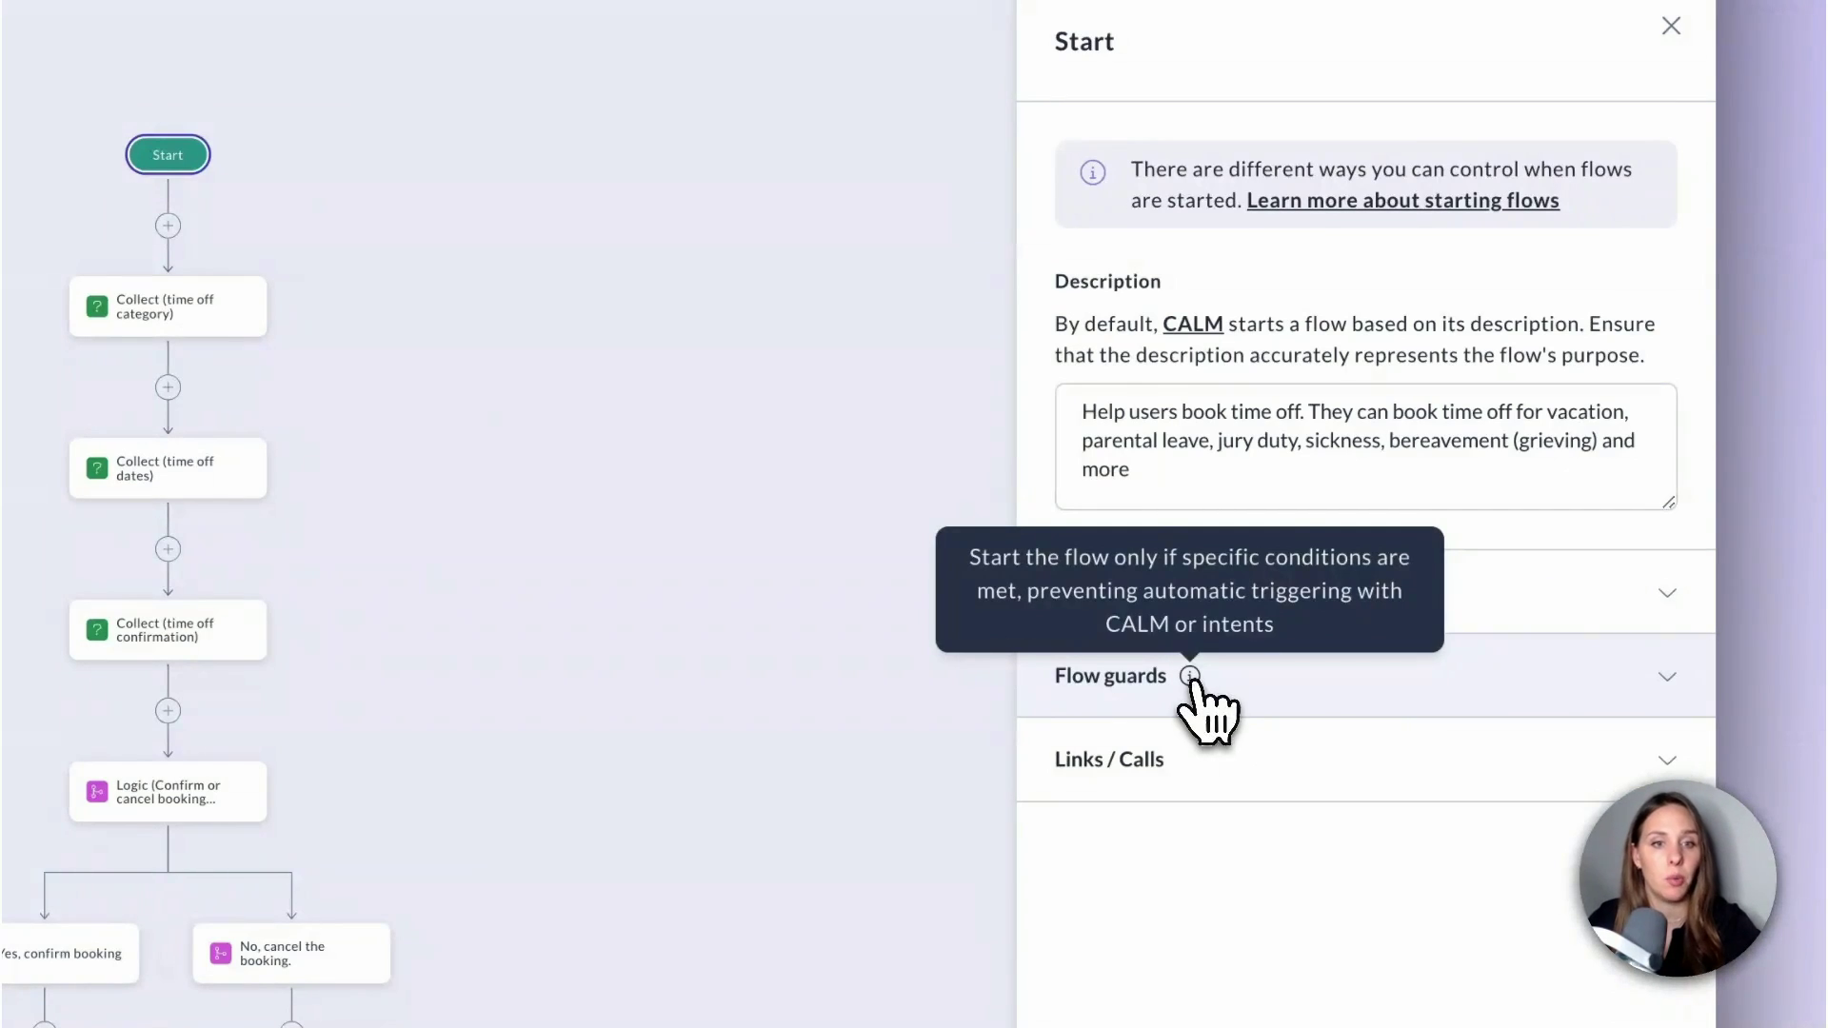
click(1218, 646)
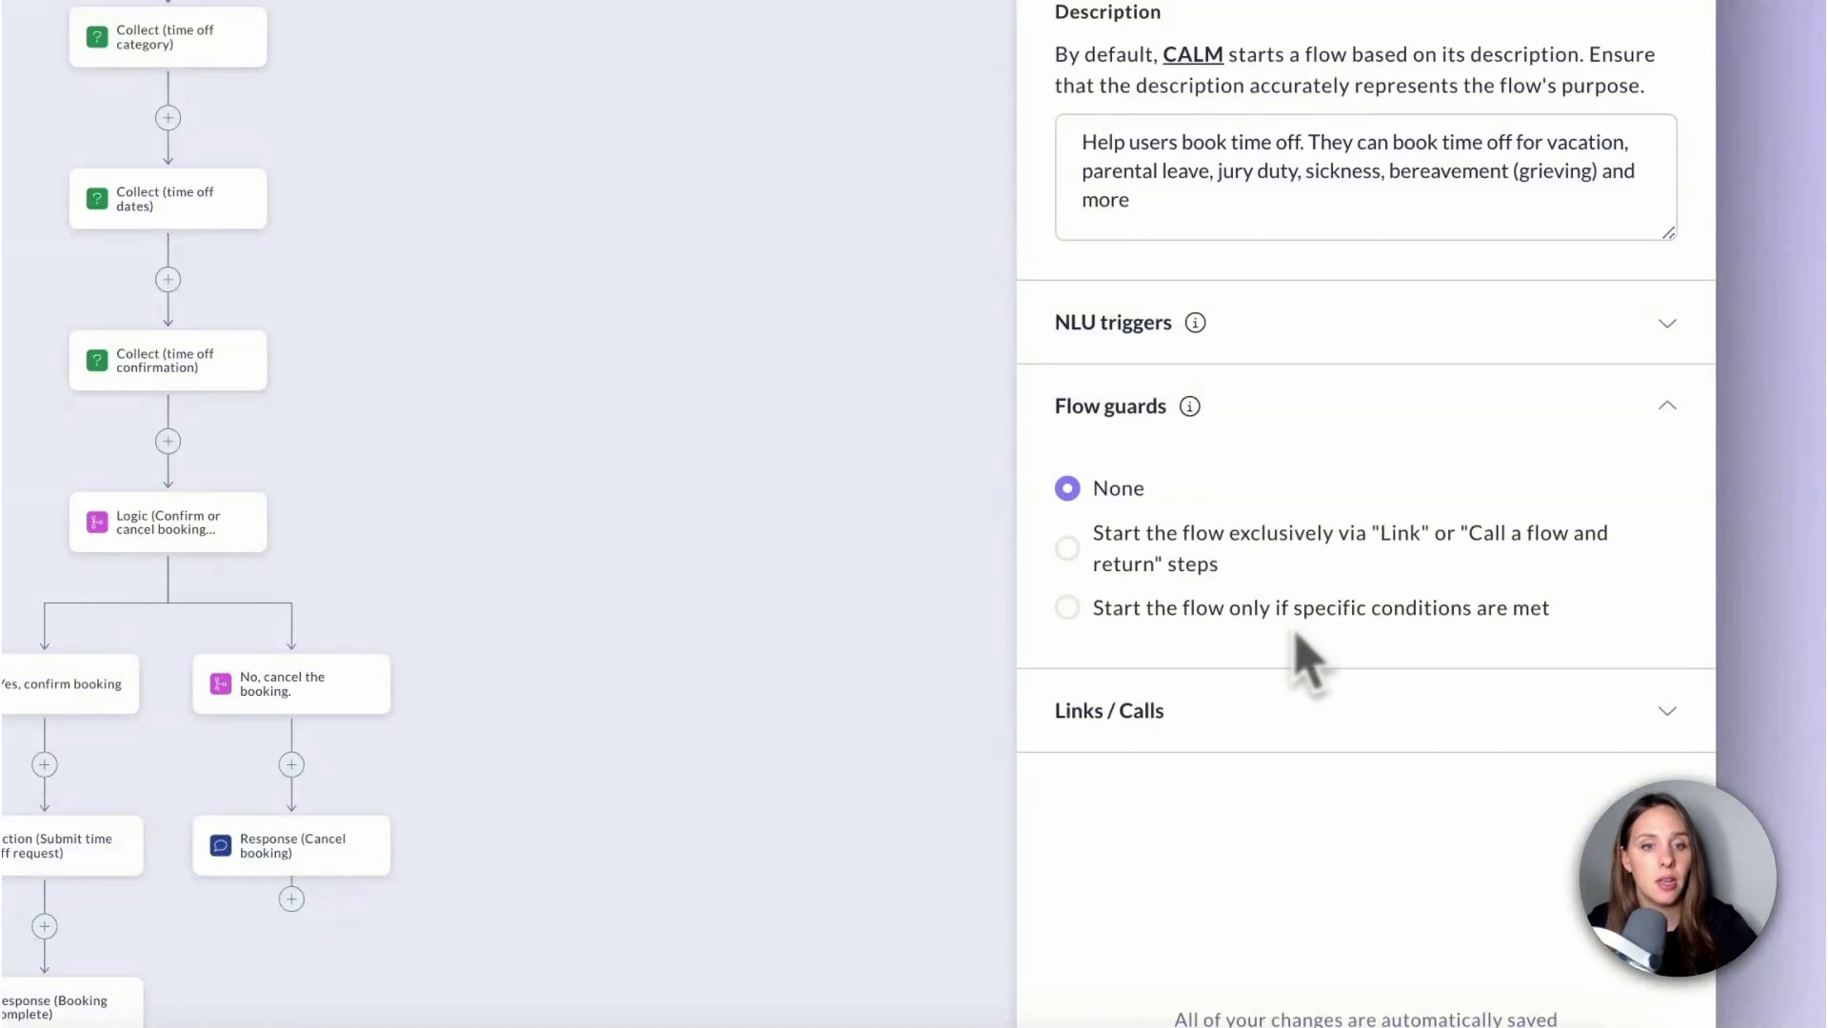
Switch the guard to conditional start, requiring channel Is voice
click(1071, 539)
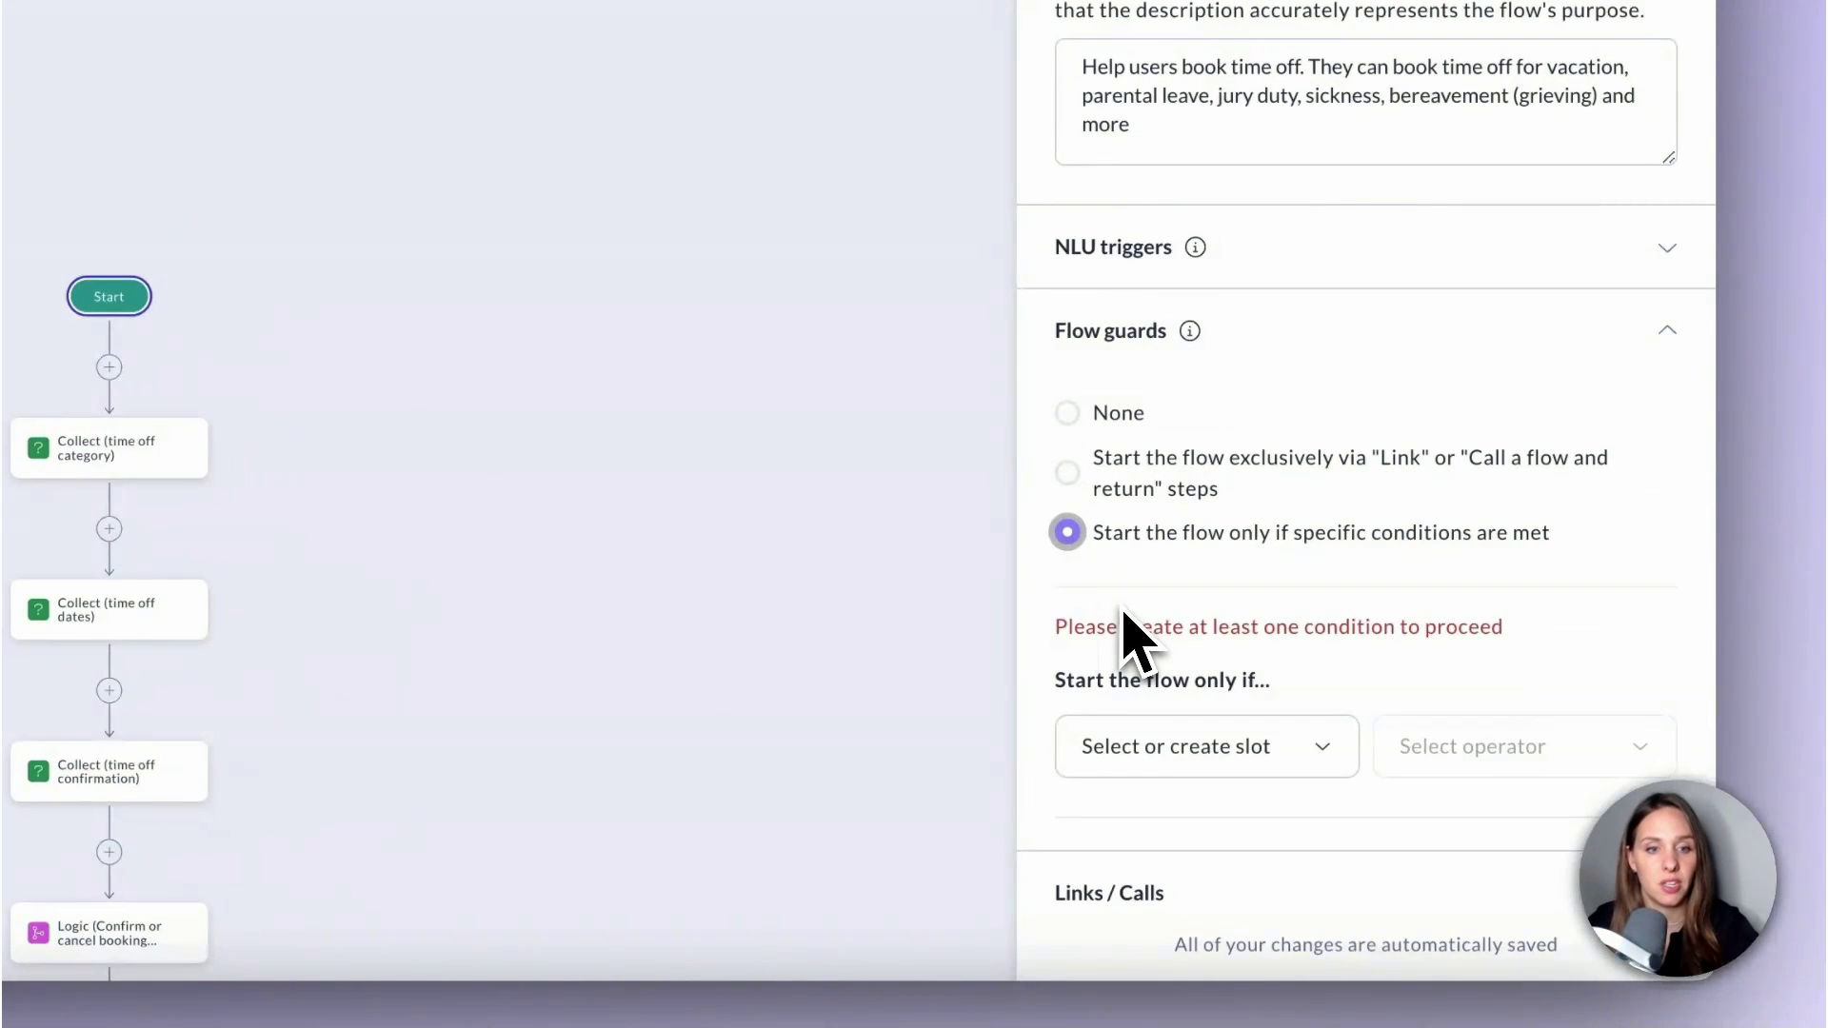
click(1210, 754)
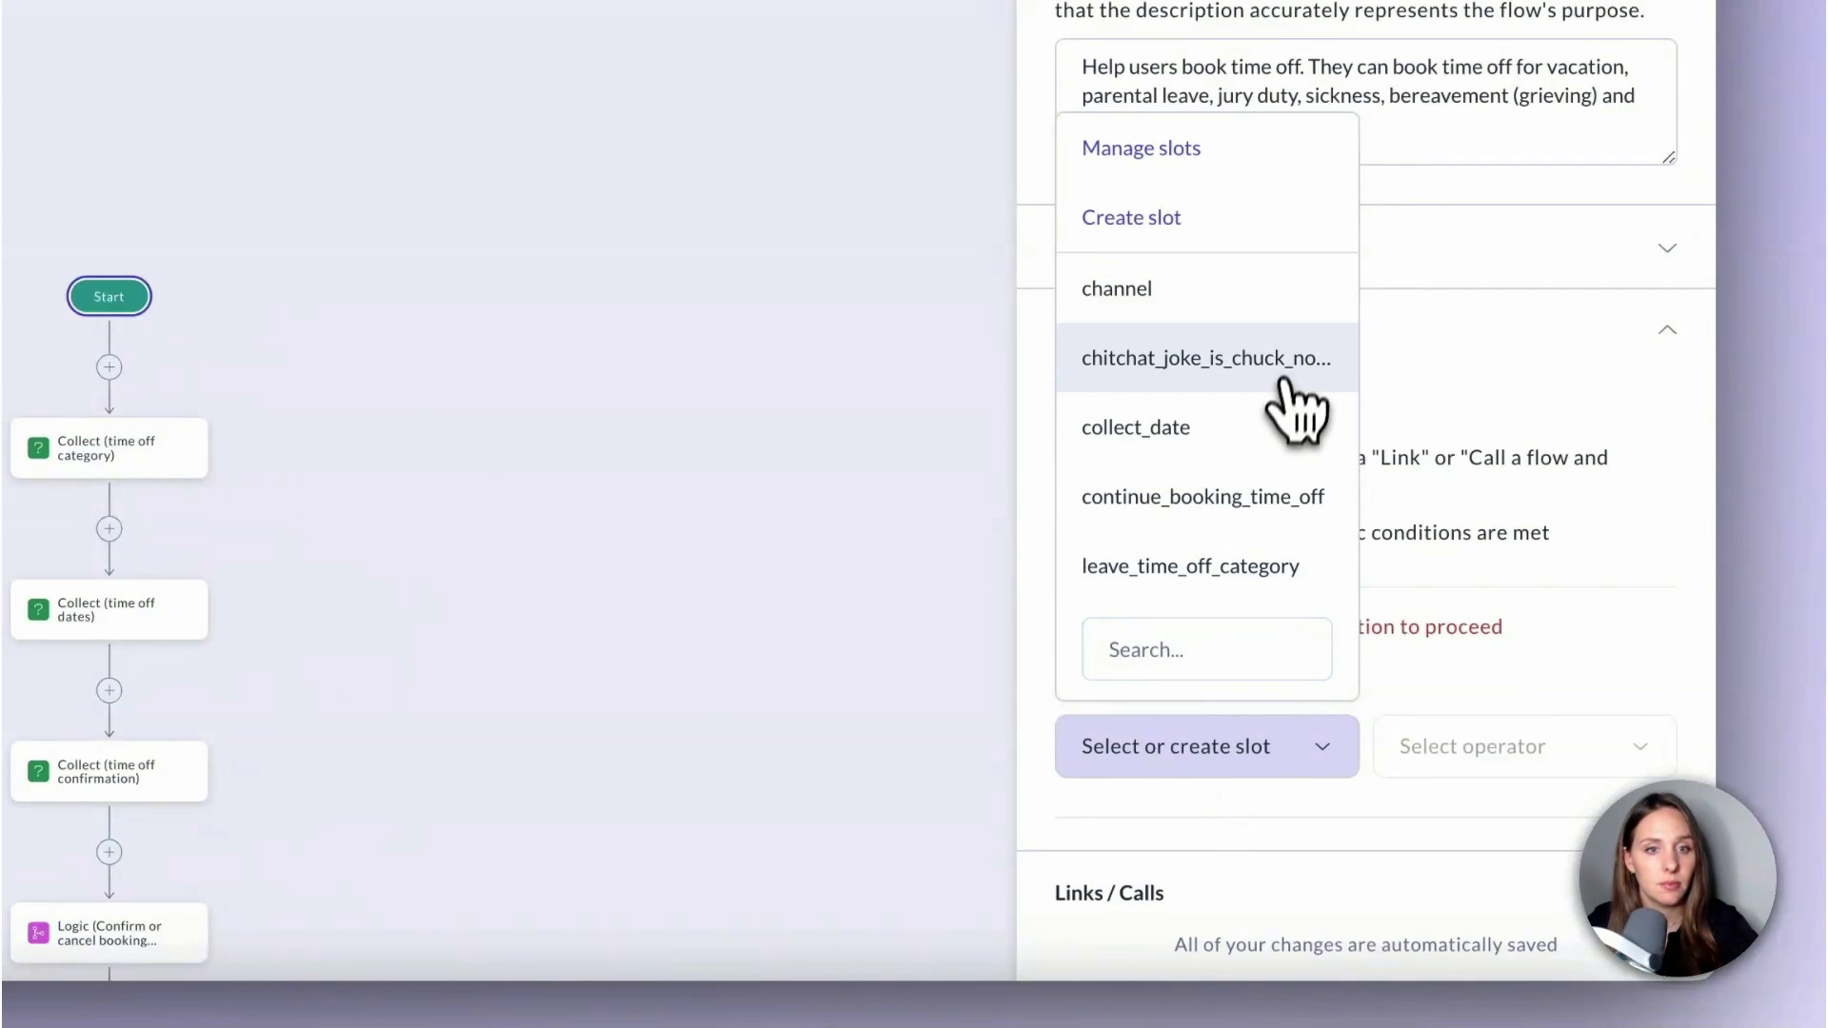
click(1275, 292)
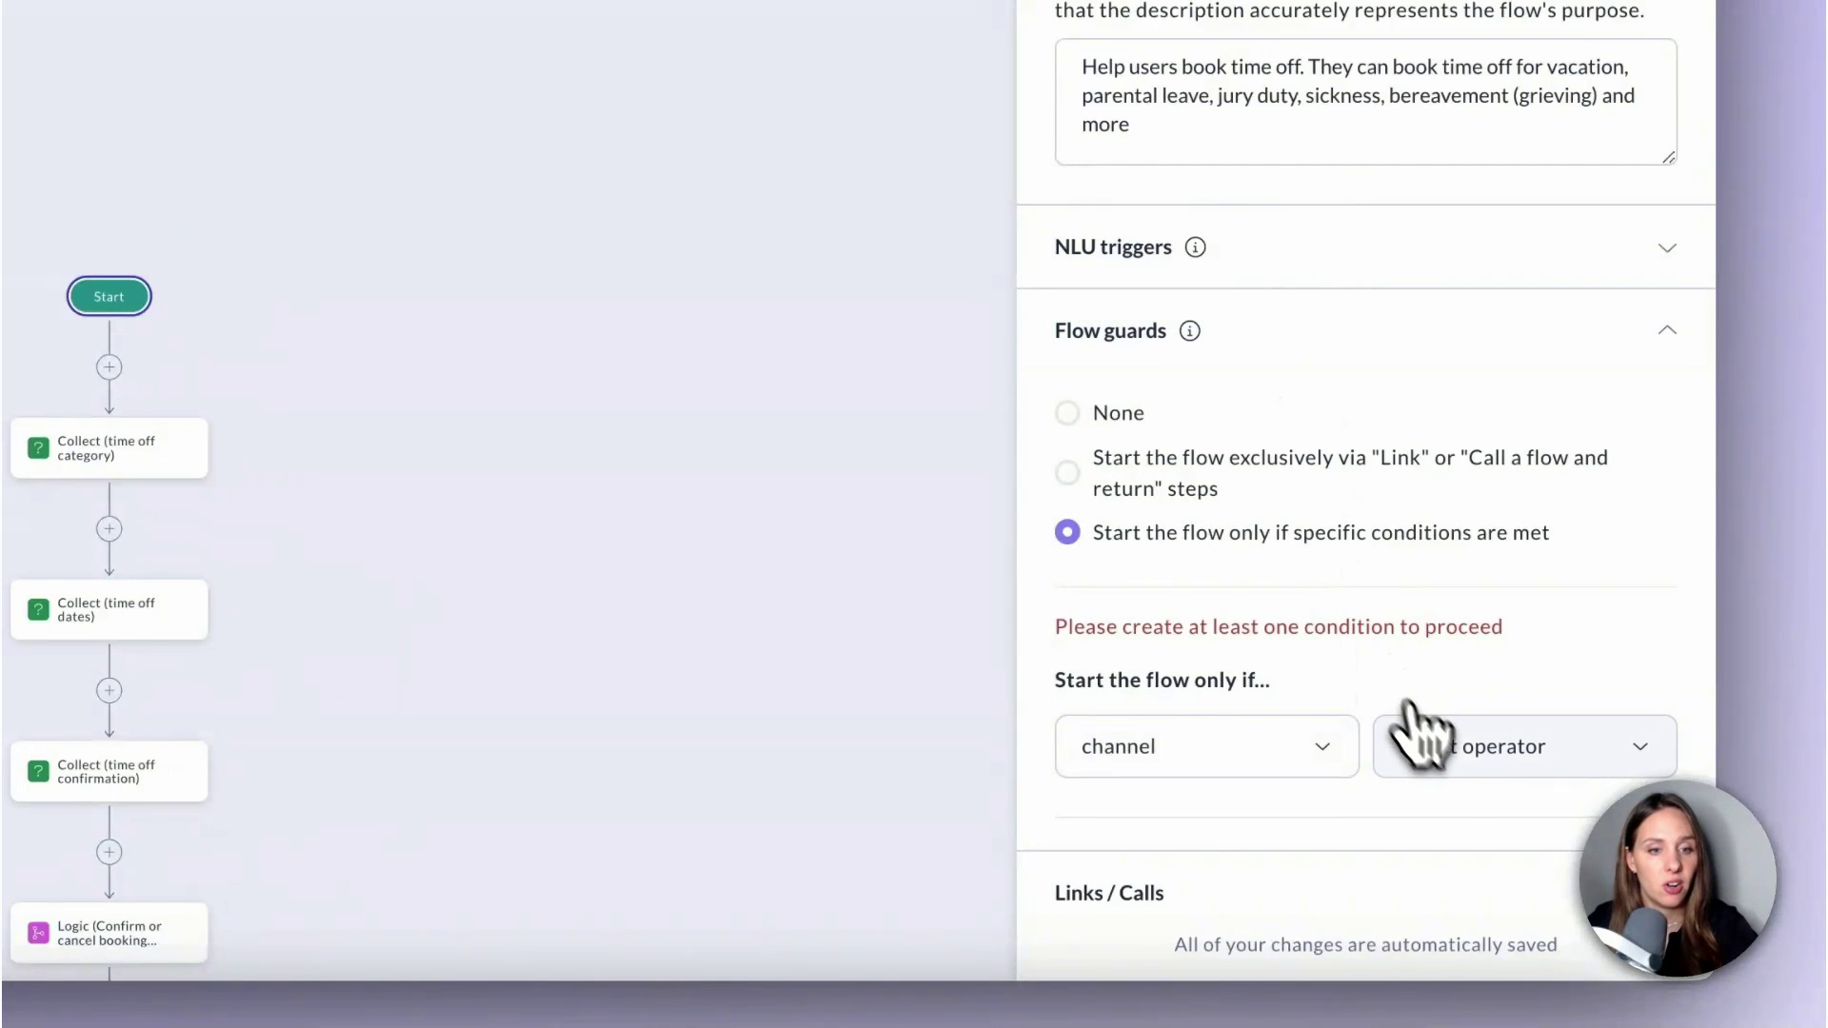
click(1458, 746)
click(1514, 257)
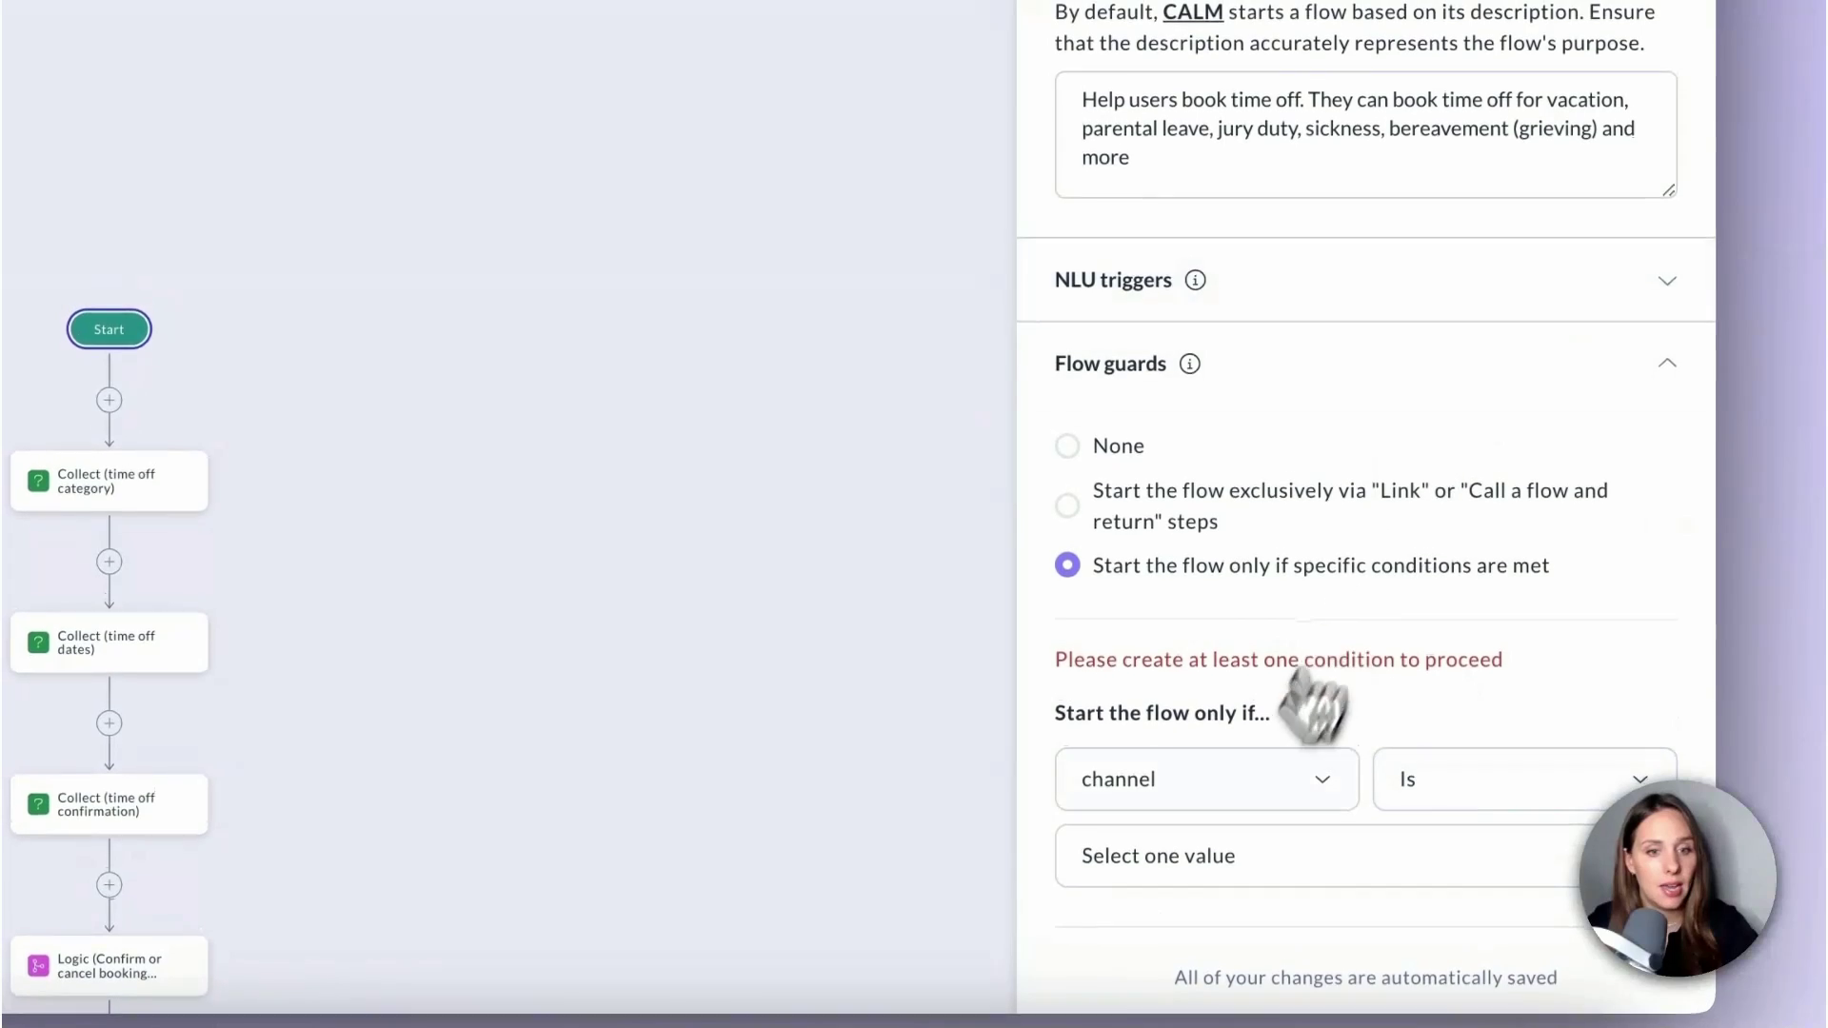
click(1224, 765)
click(1232, 544)
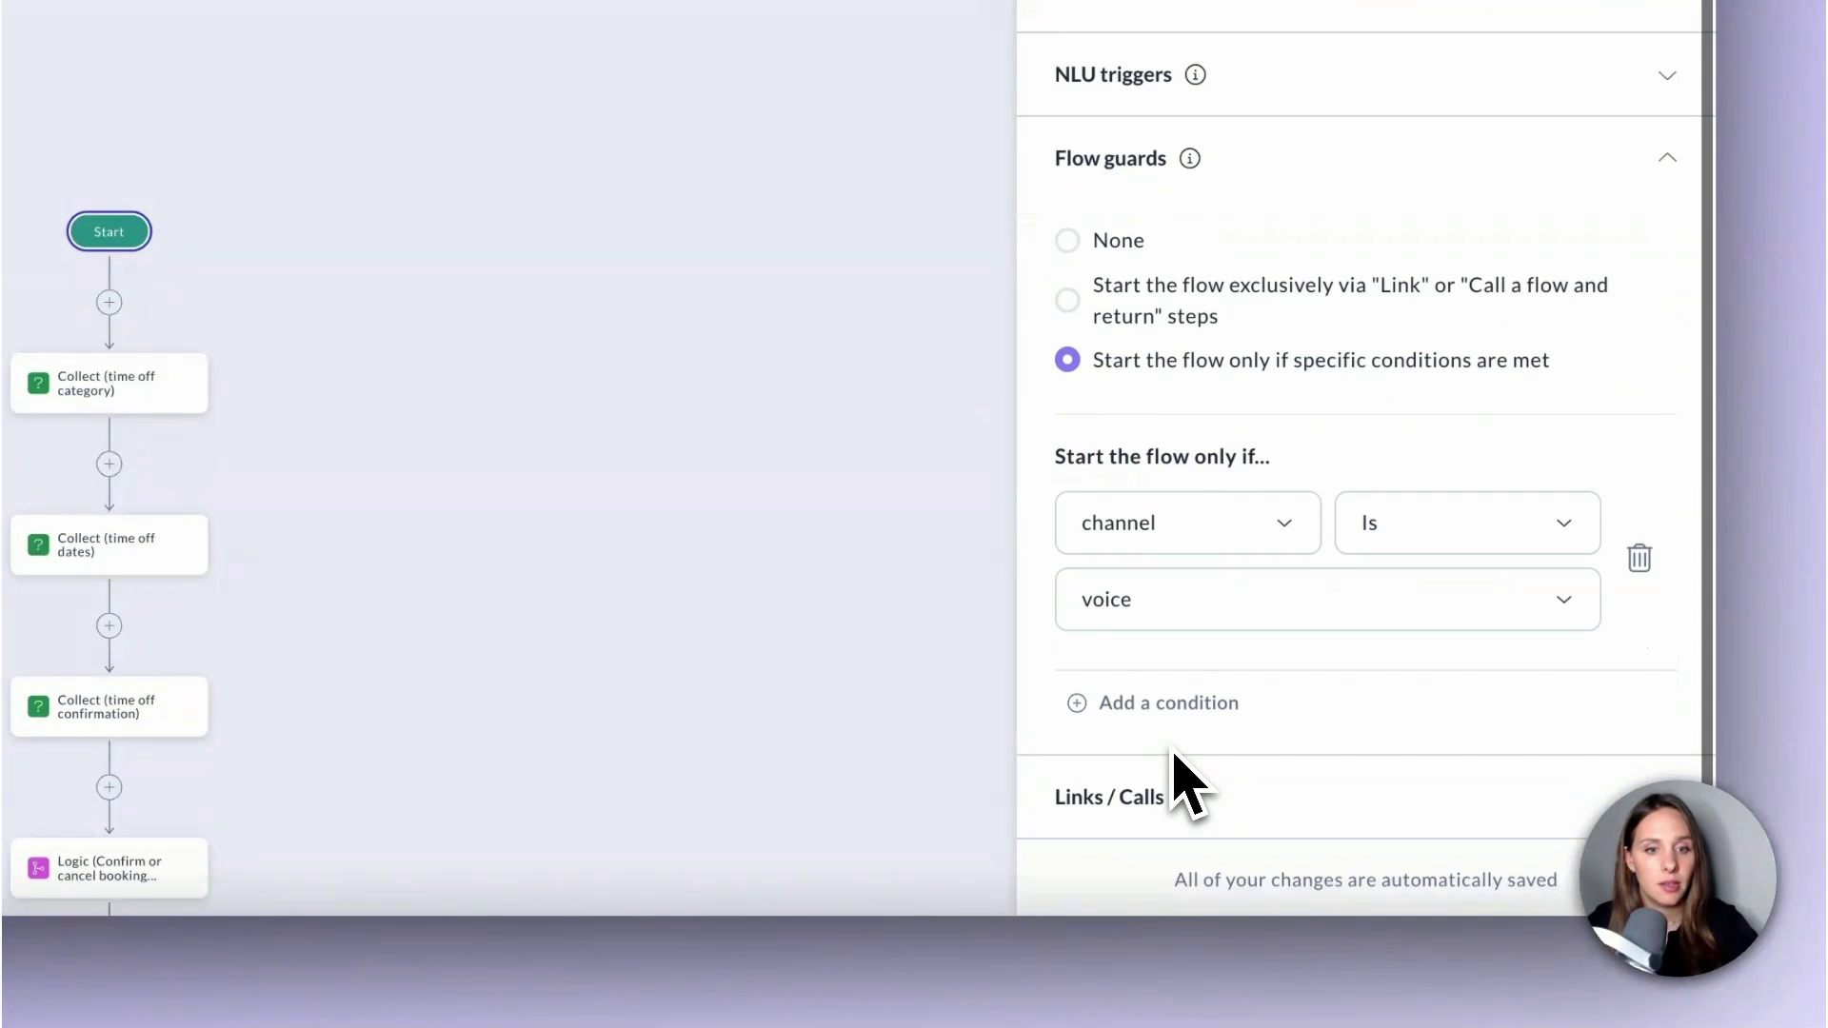
Add a second condition requiring rasa_employee_location Is USA
click(1171, 706)
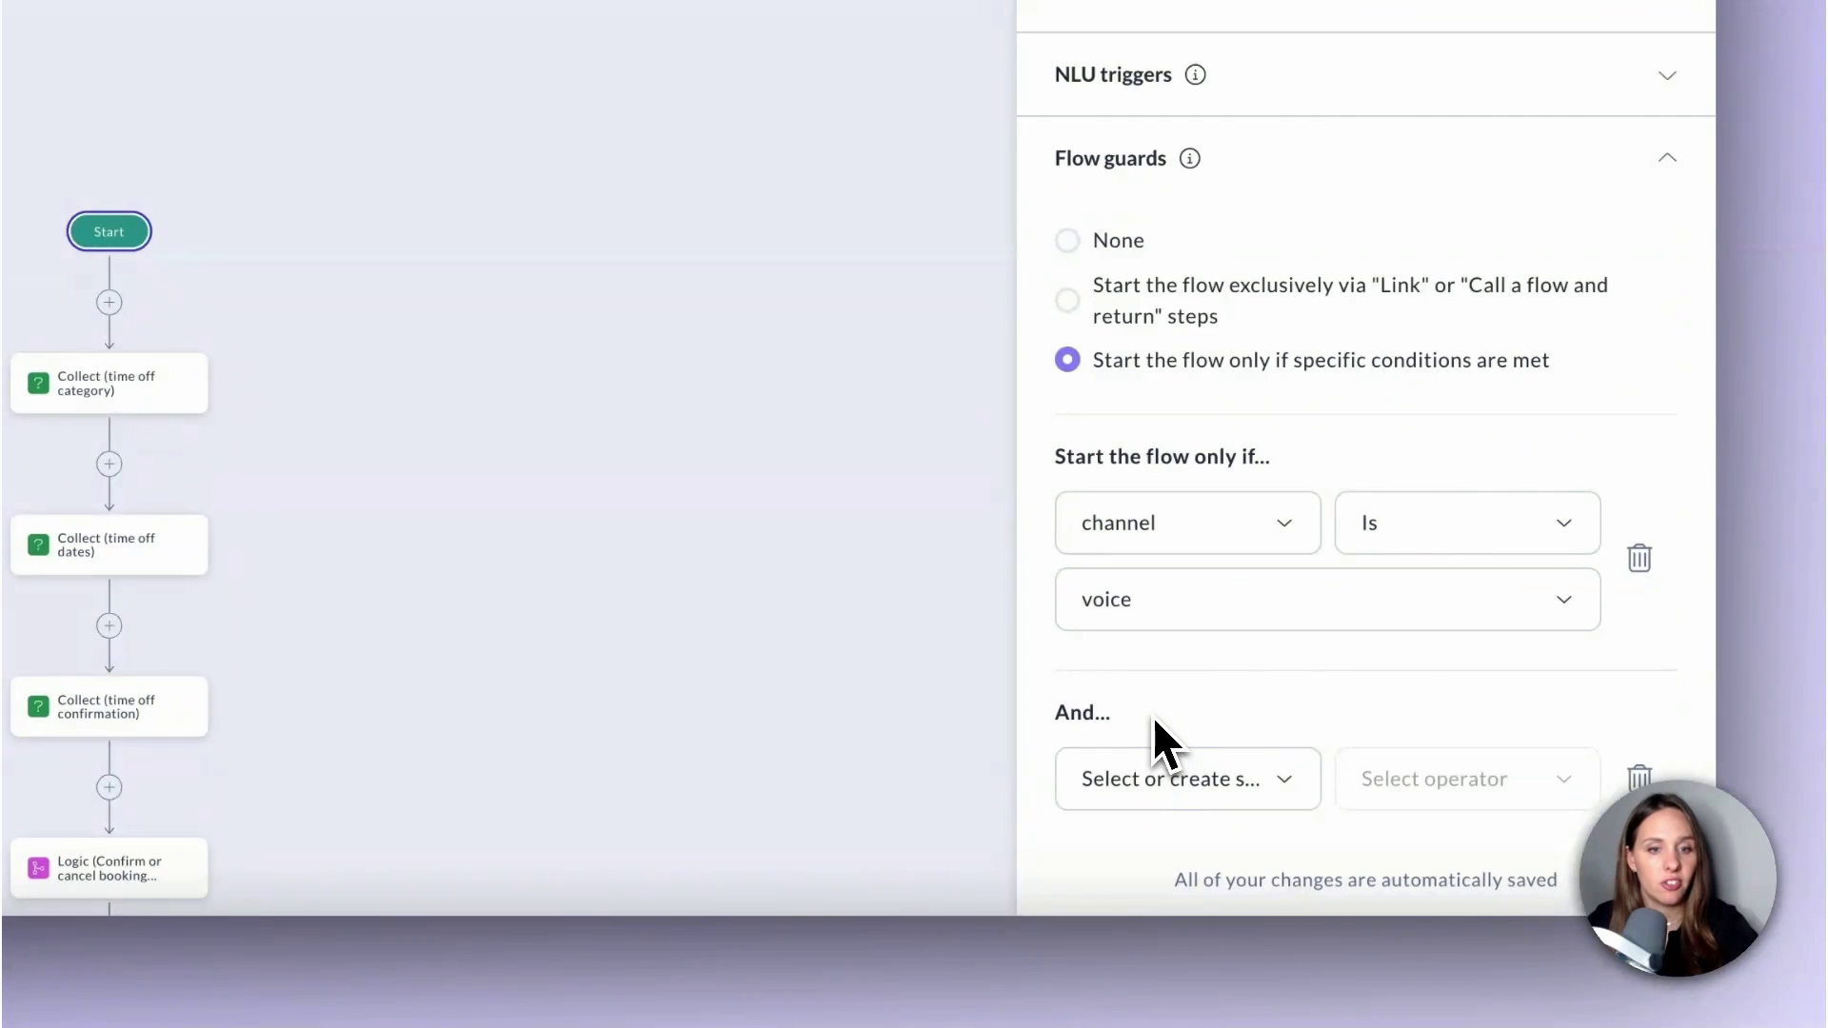
double_click(1152, 715)
click(1164, 782)
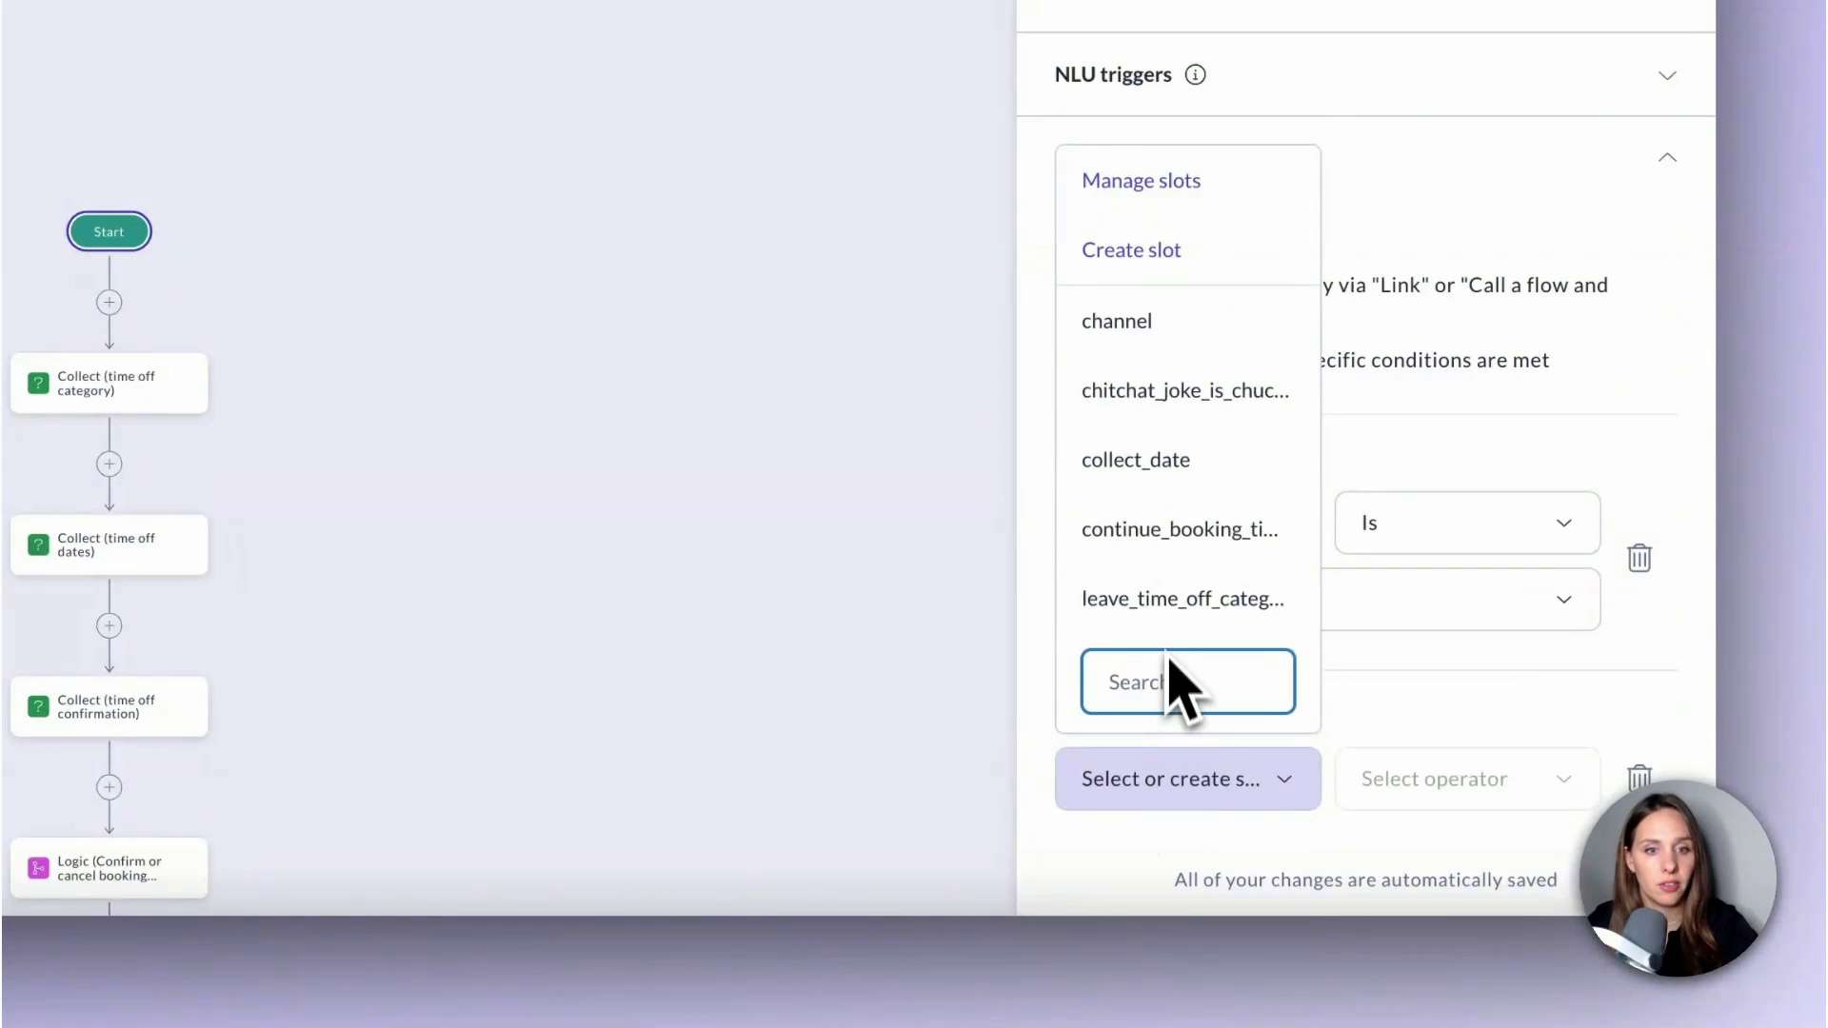
scroll(1185, 571, down, 1)
scroll(1189, 528, down, 2)
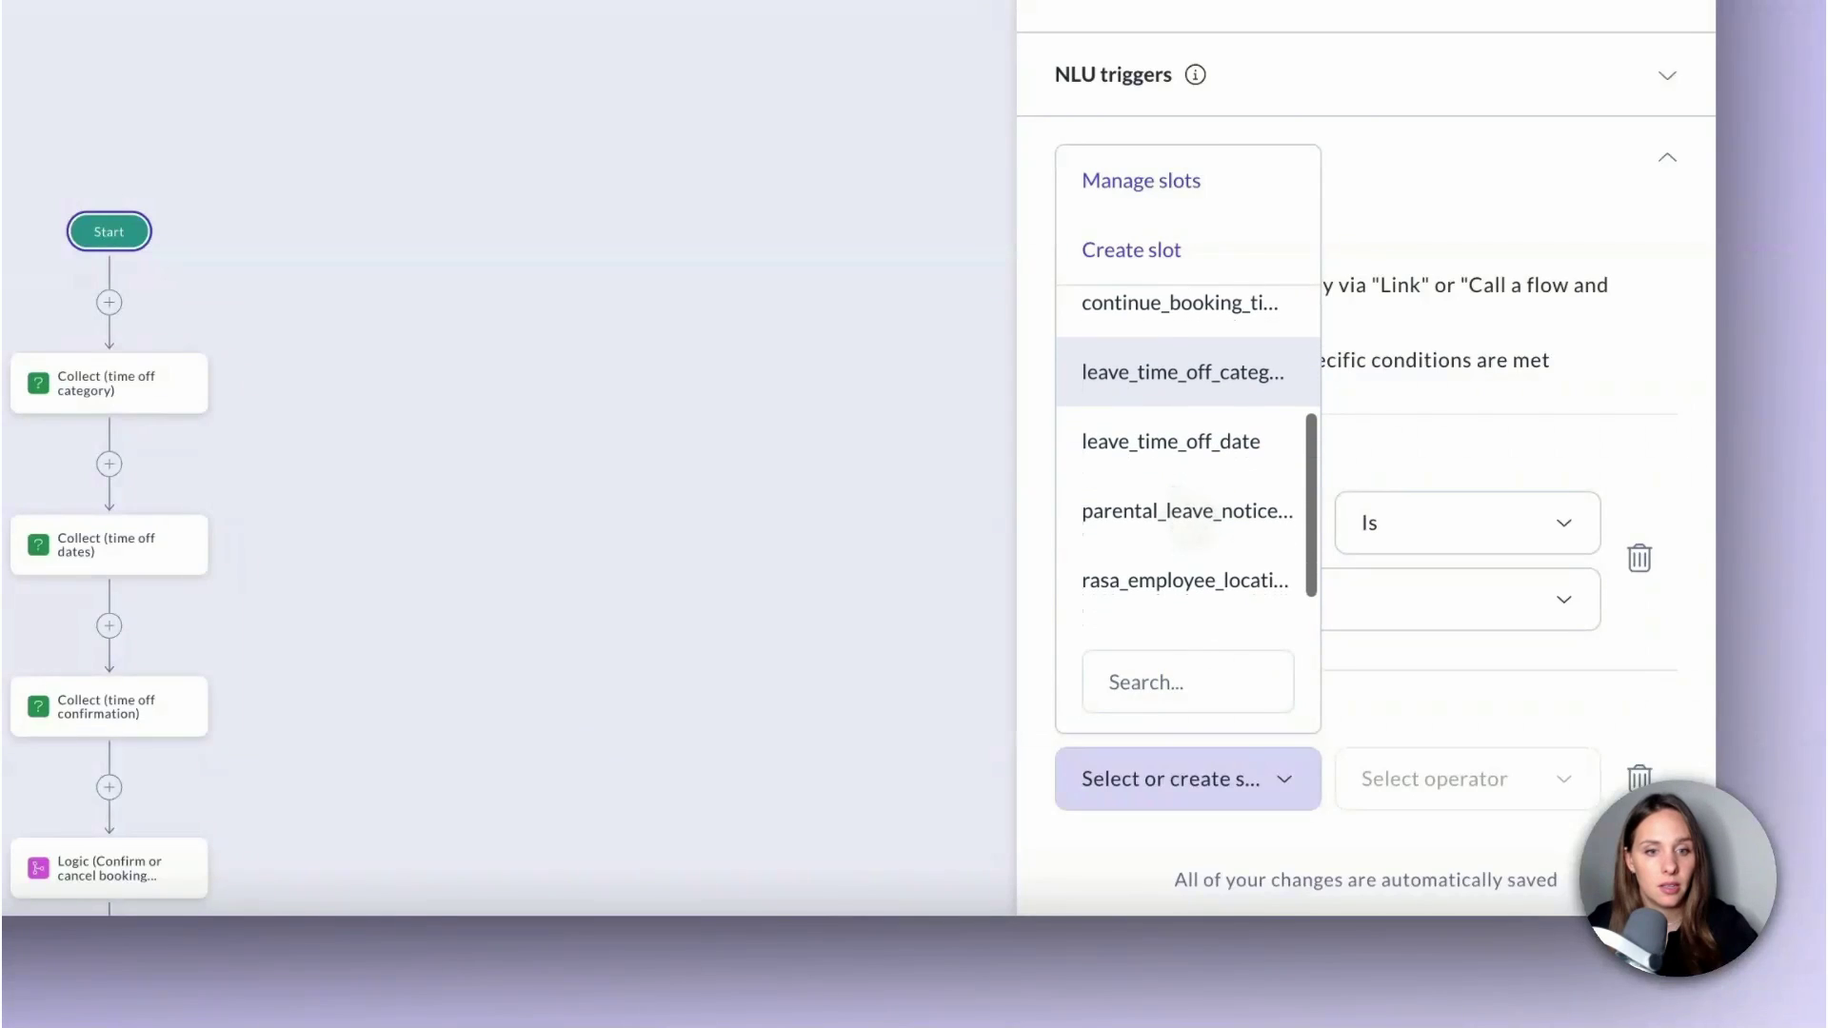
click(1185, 580)
click(1400, 777)
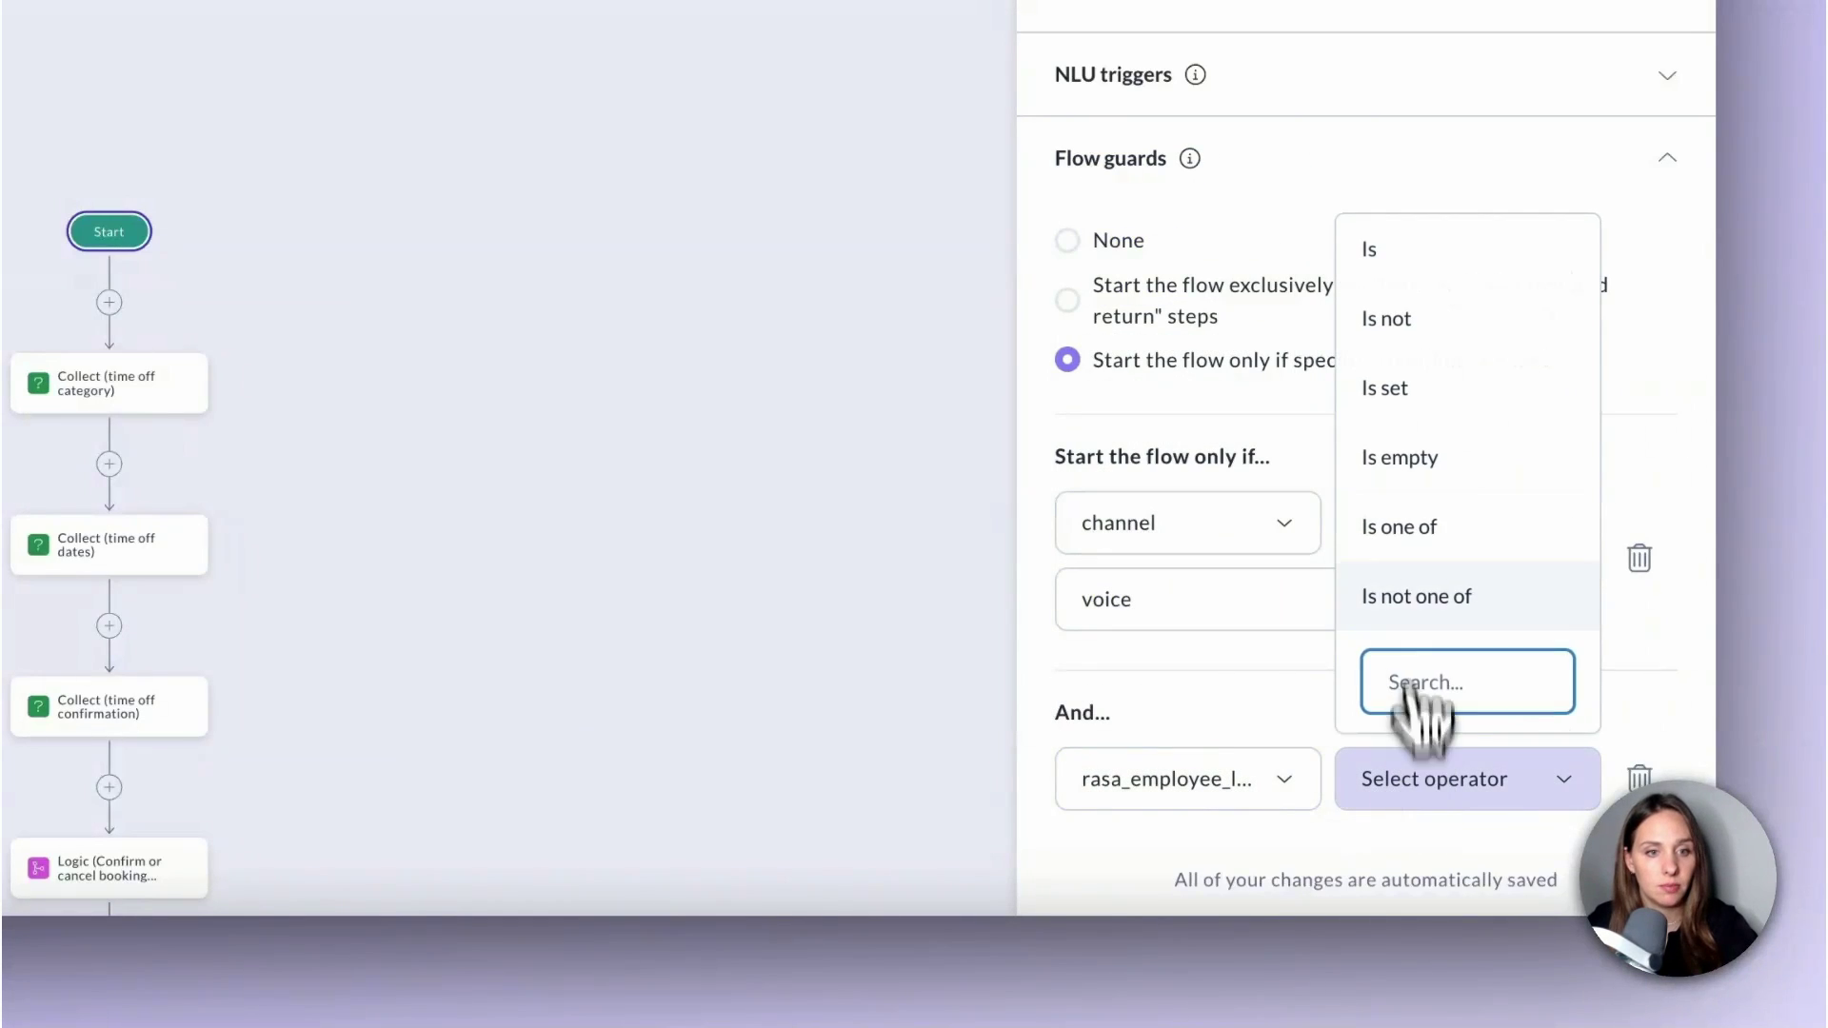
click(1407, 257)
scroll(1186, 801, down, 2)
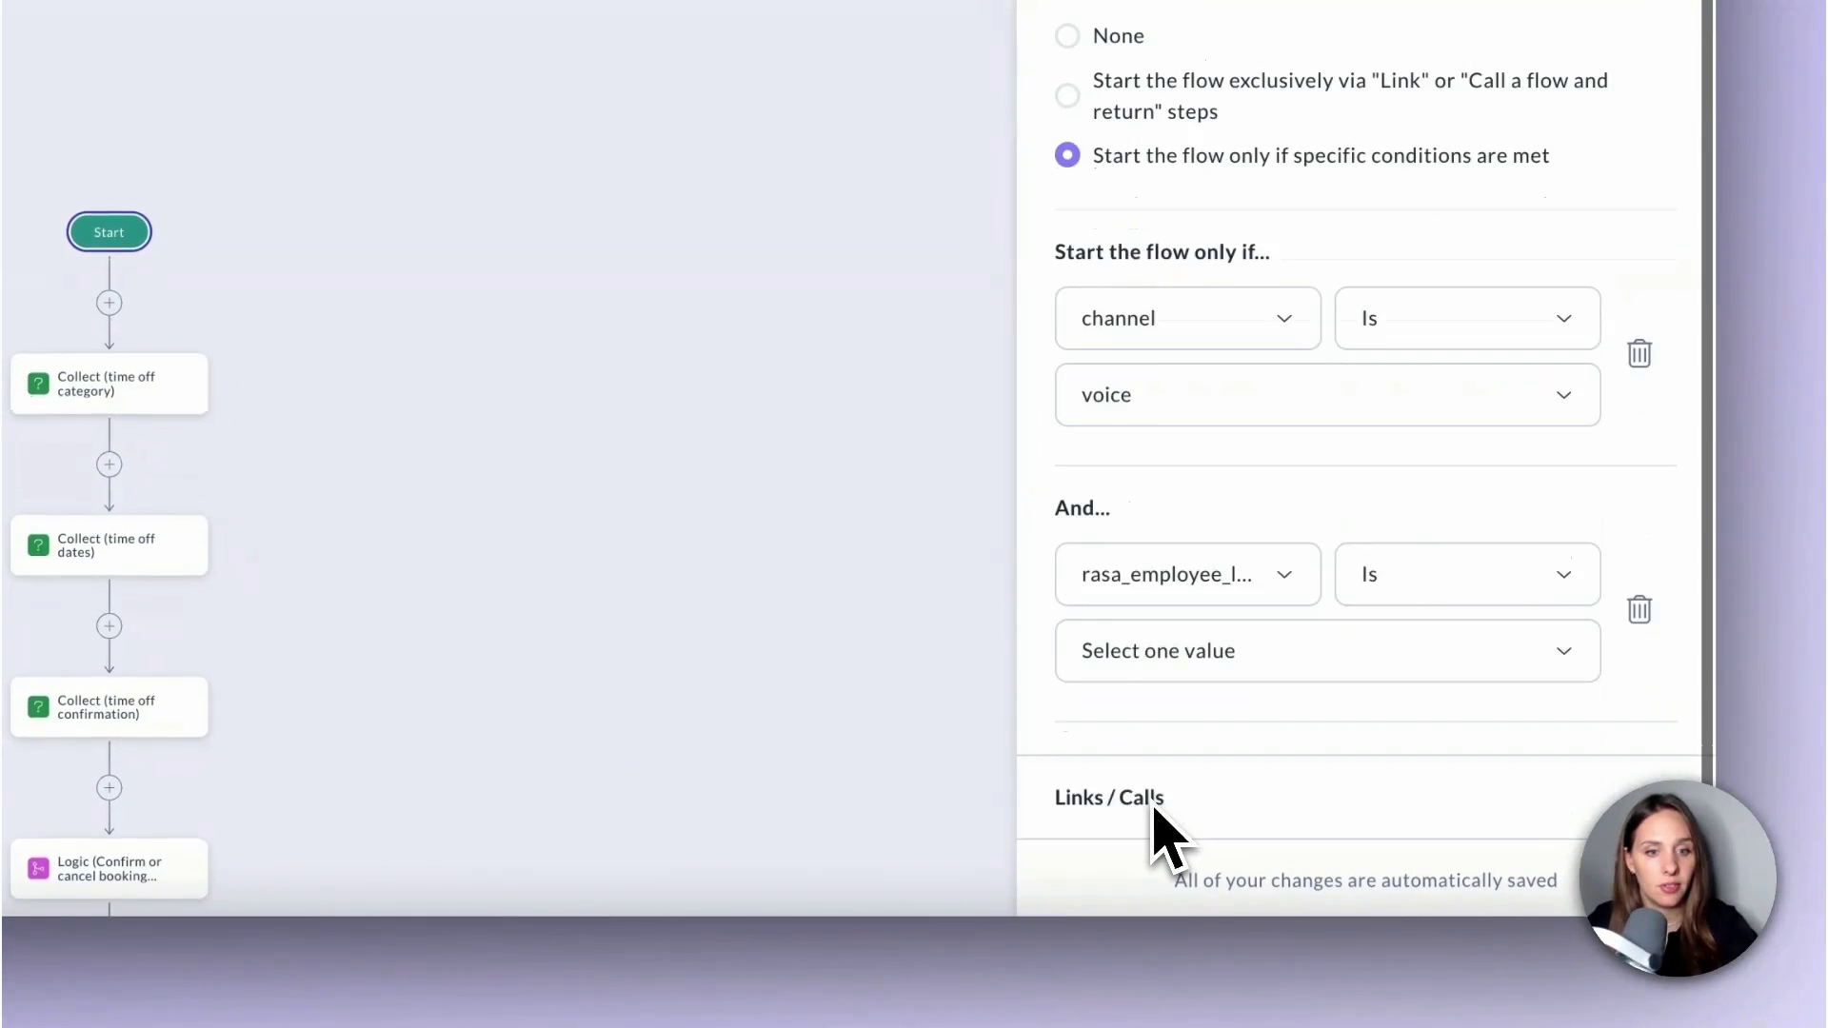
click(1153, 664)
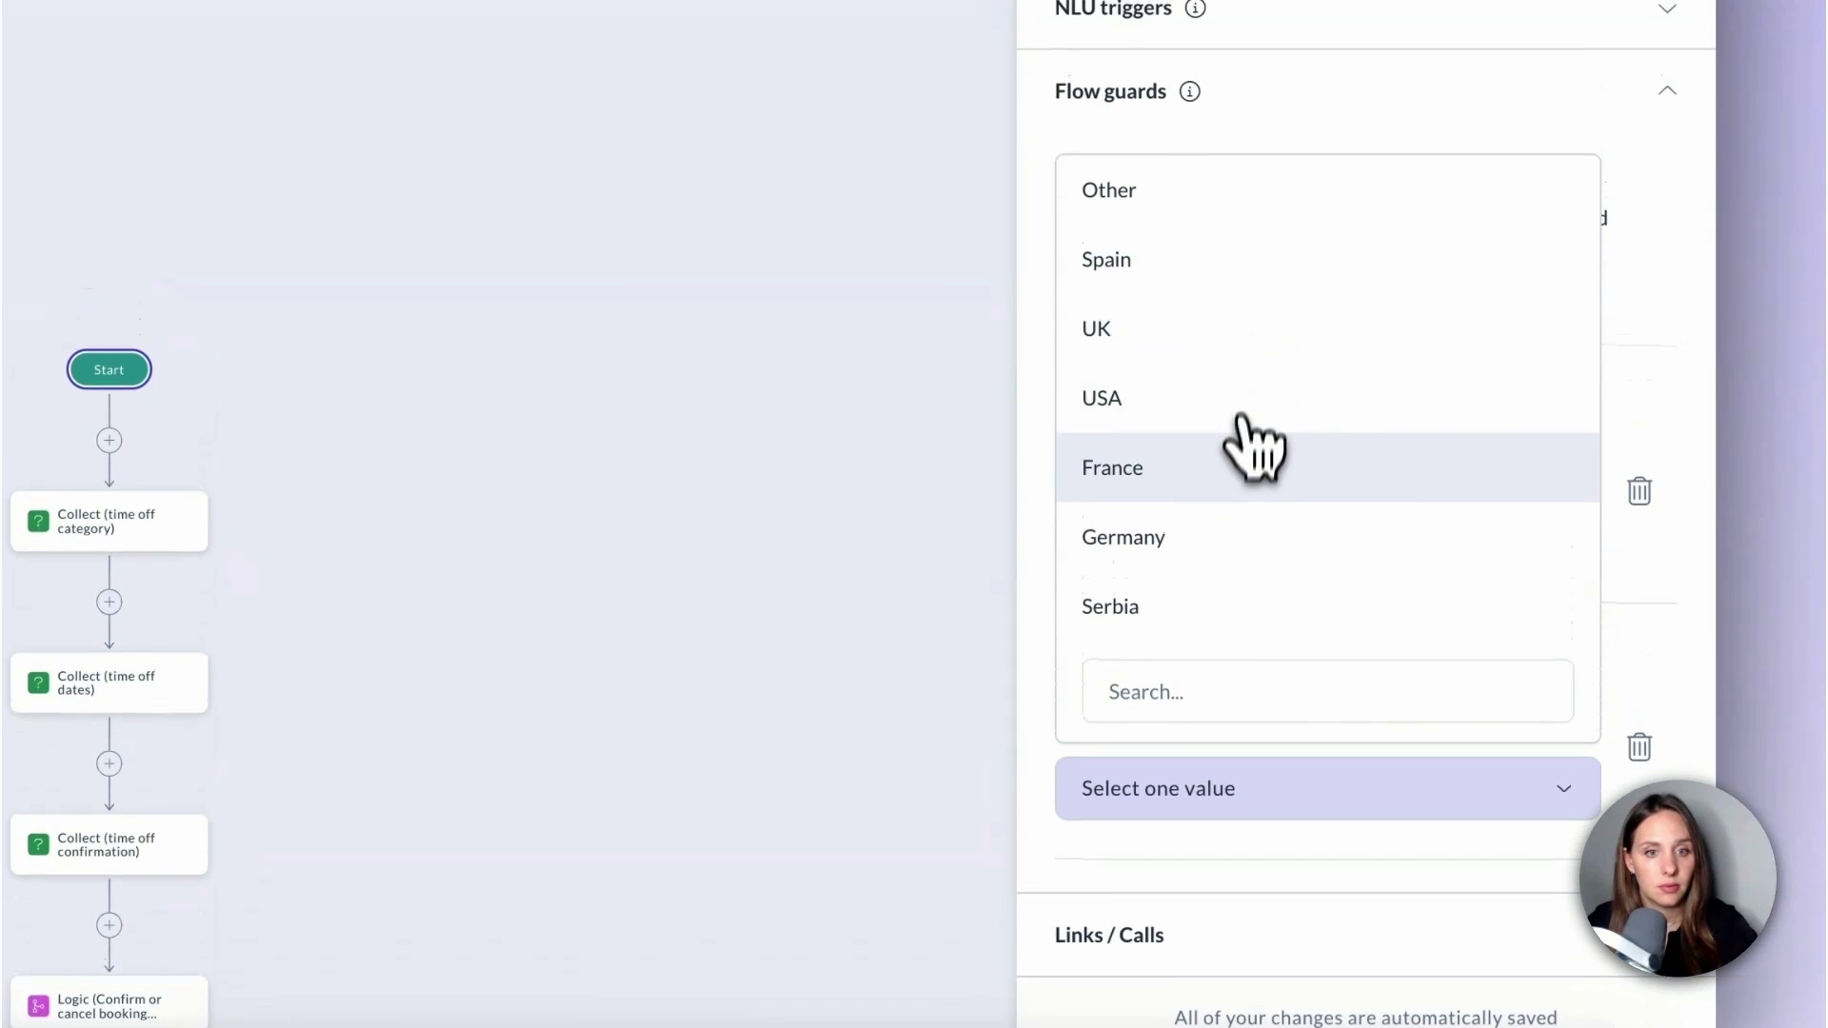
click(1231, 417)
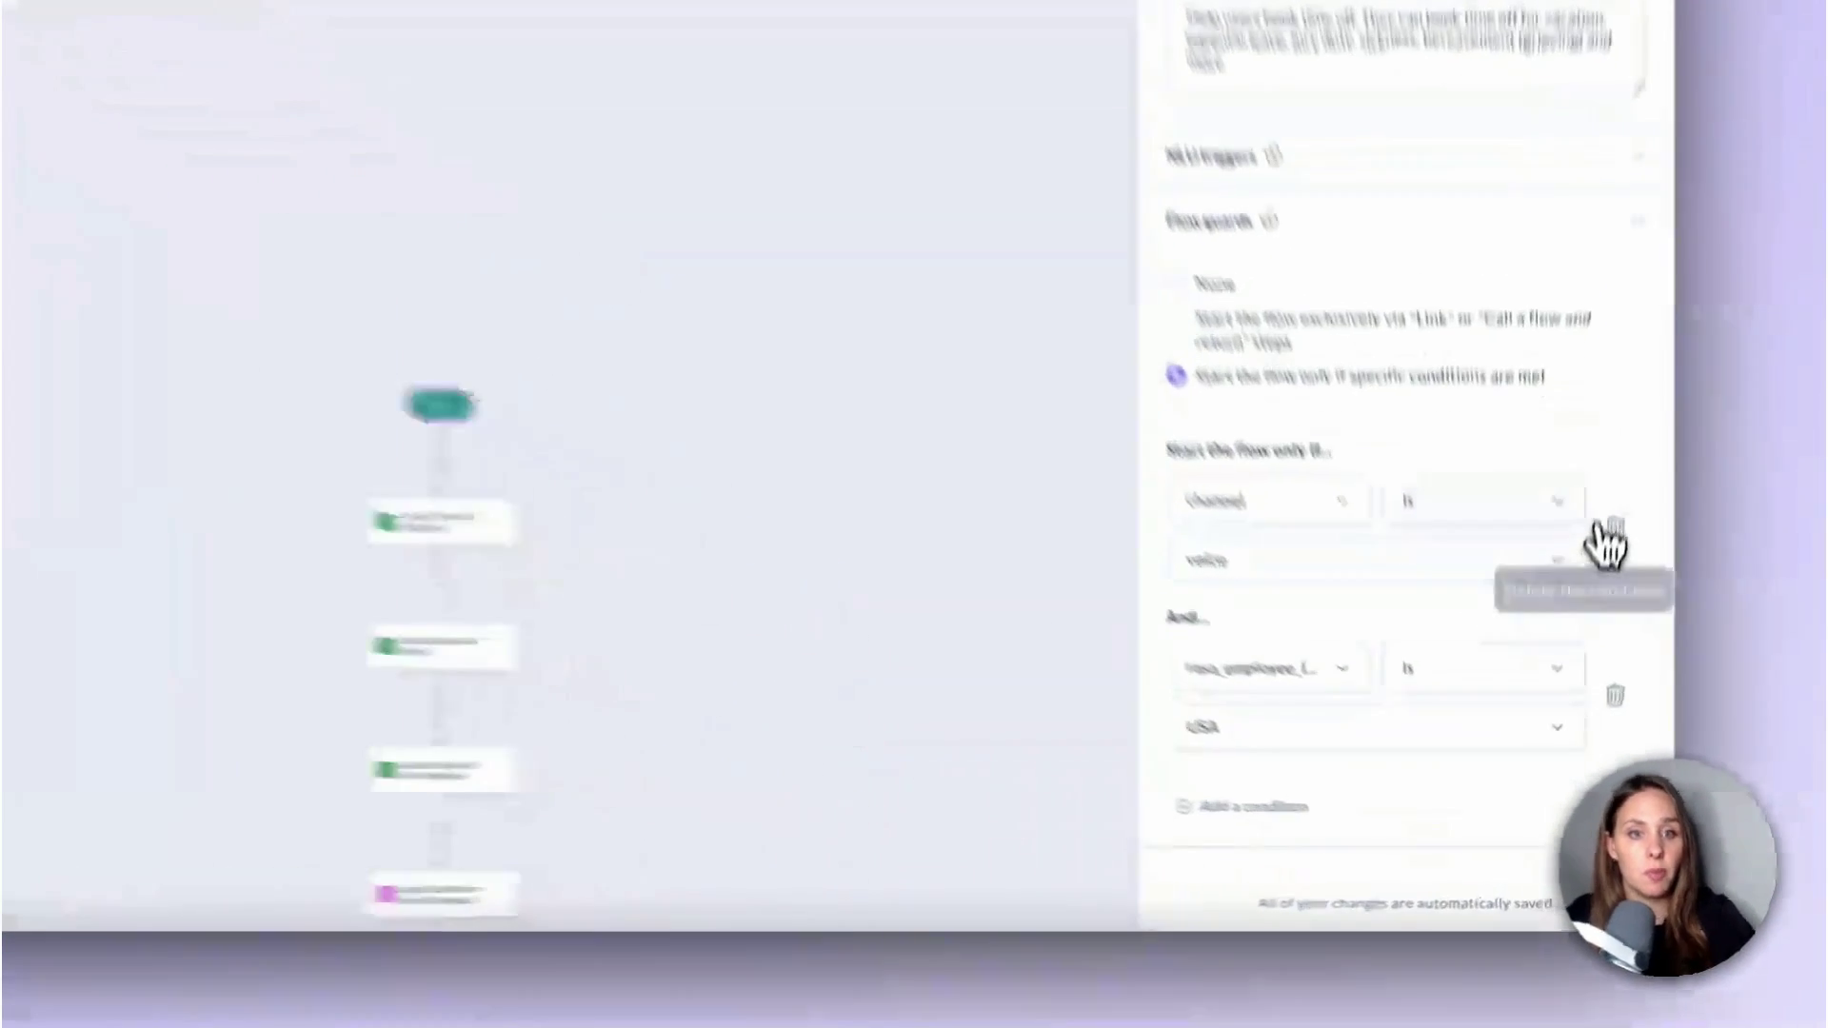
Delete the 'channel is voice' and 'employee location is USA' conditions
click(1587, 652)
click(1641, 625)
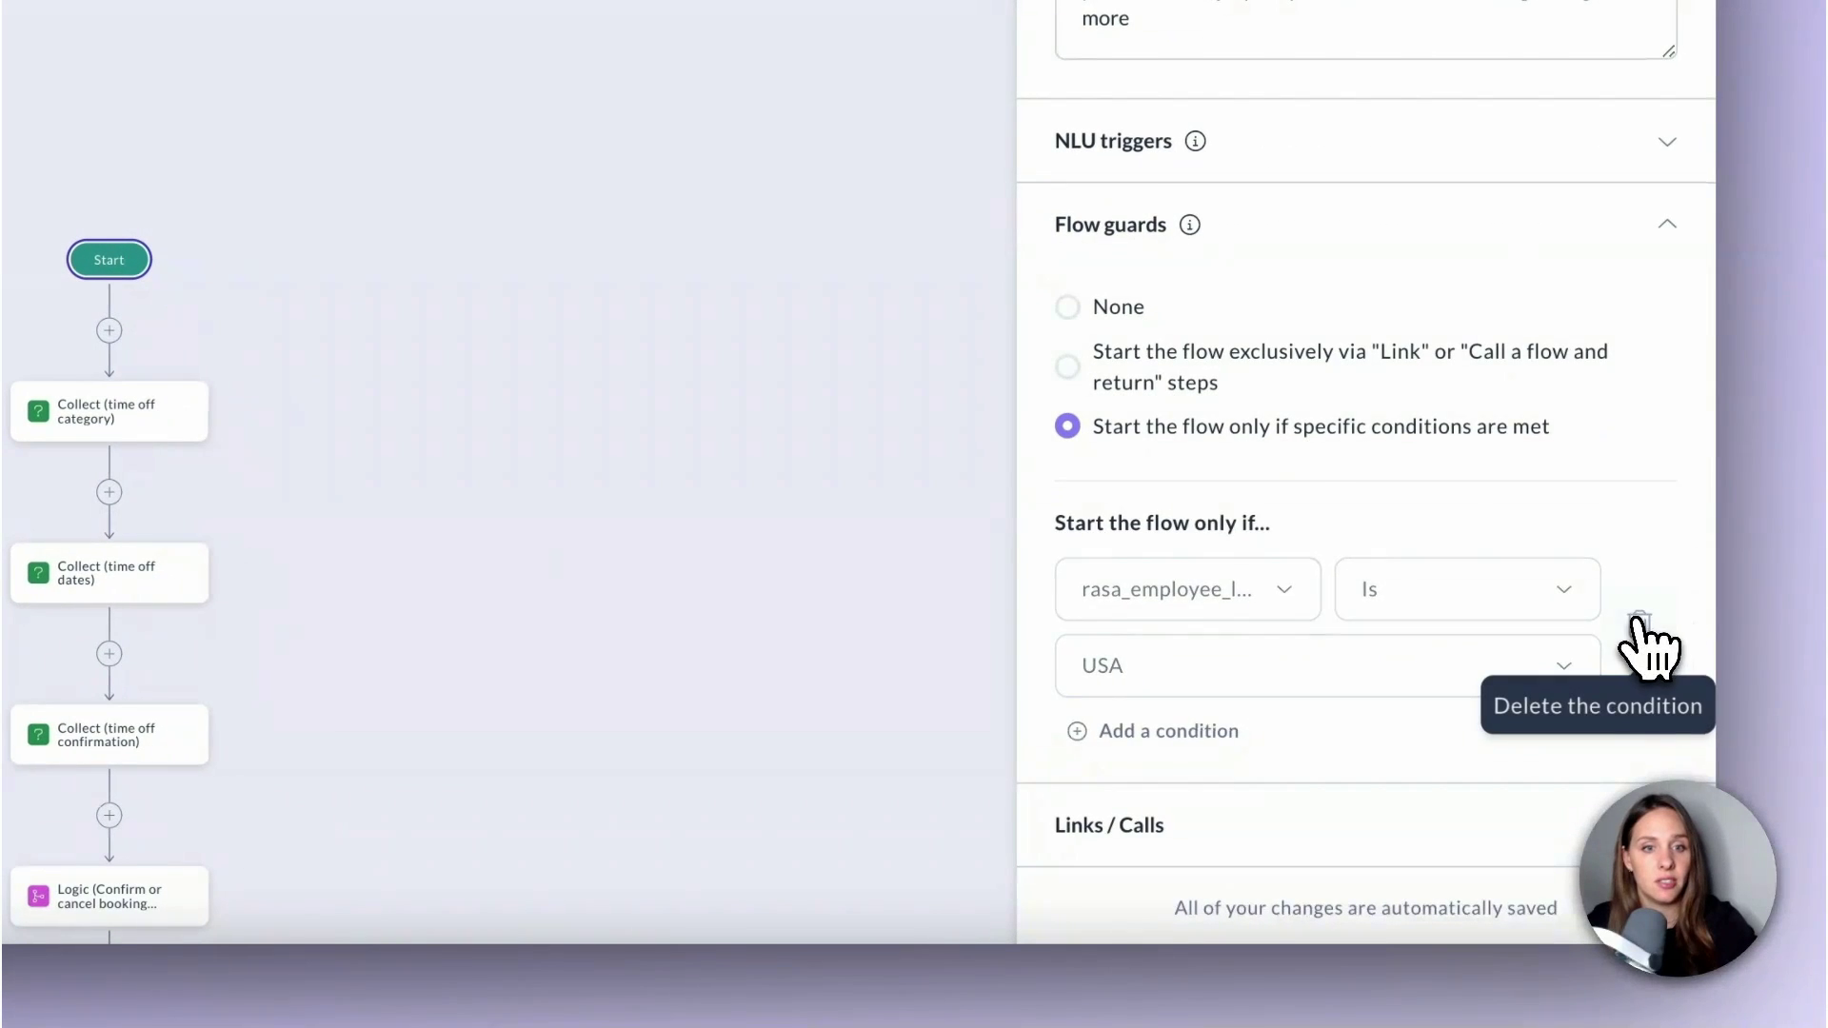
Set the booking flow's guard to None, then open general_customer_satisfaction from the flows list
click(1071, 378)
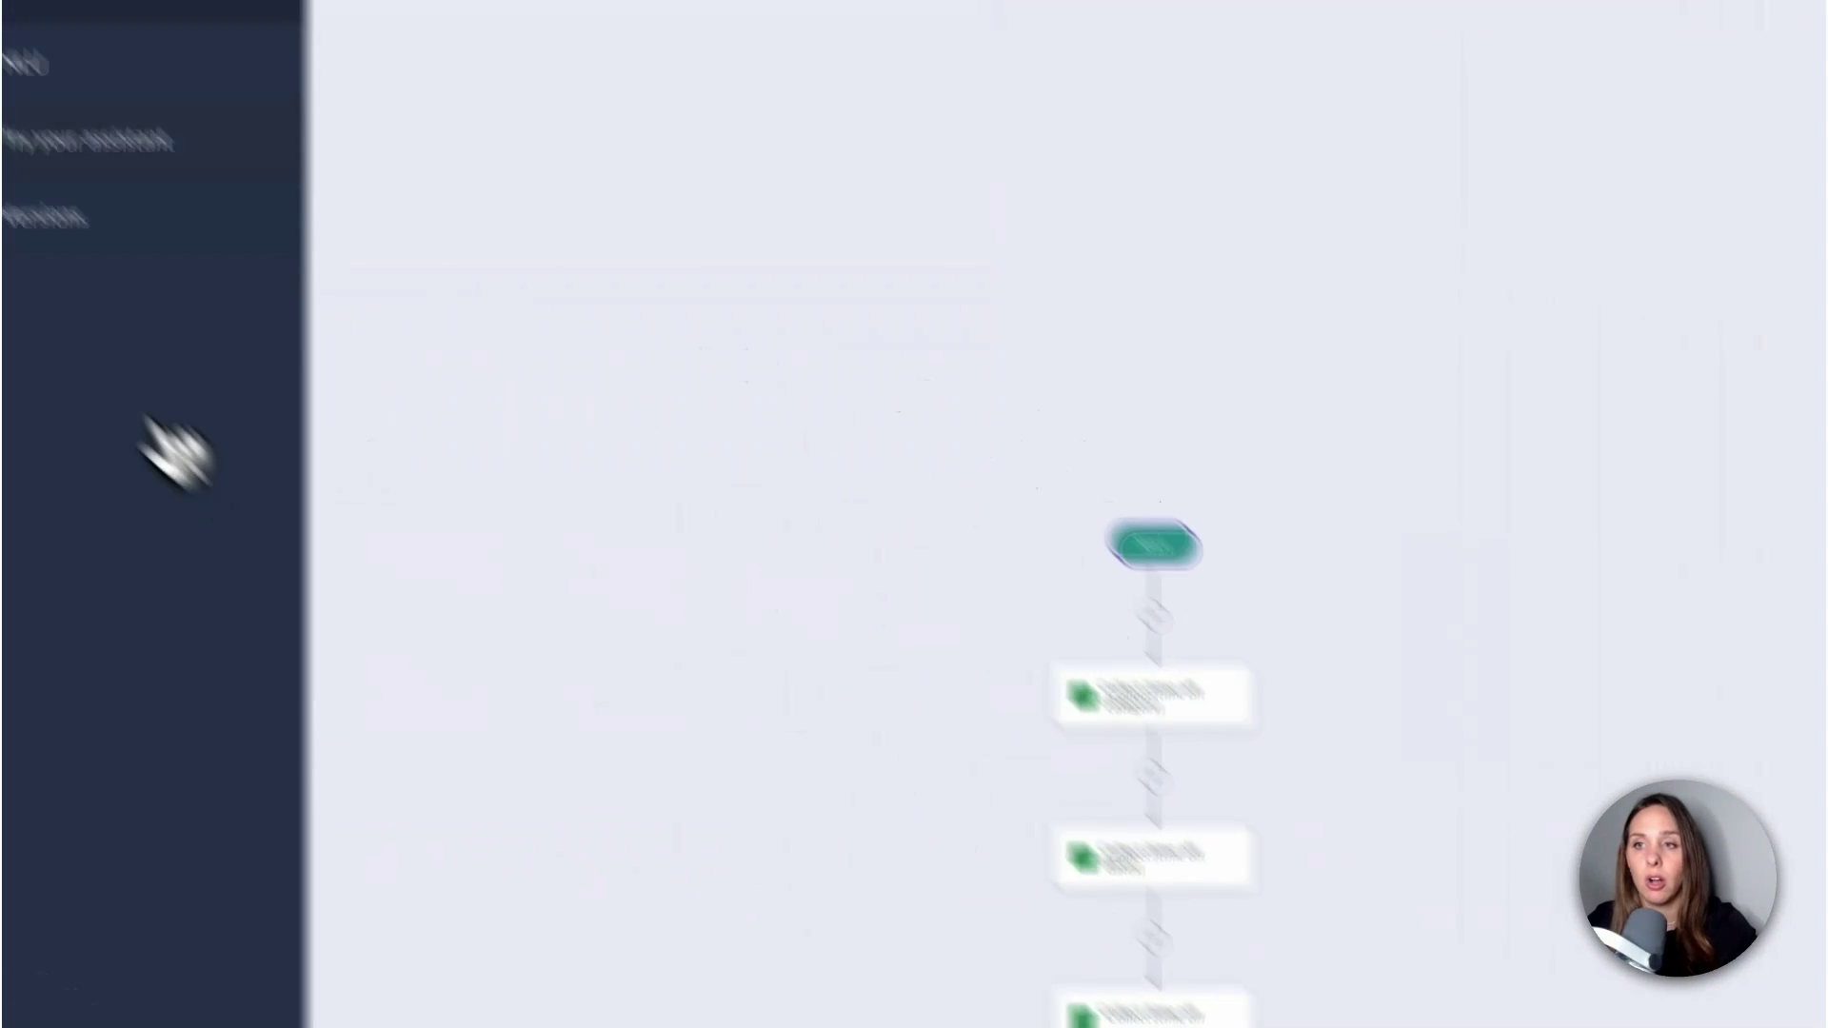
click(317, 329)
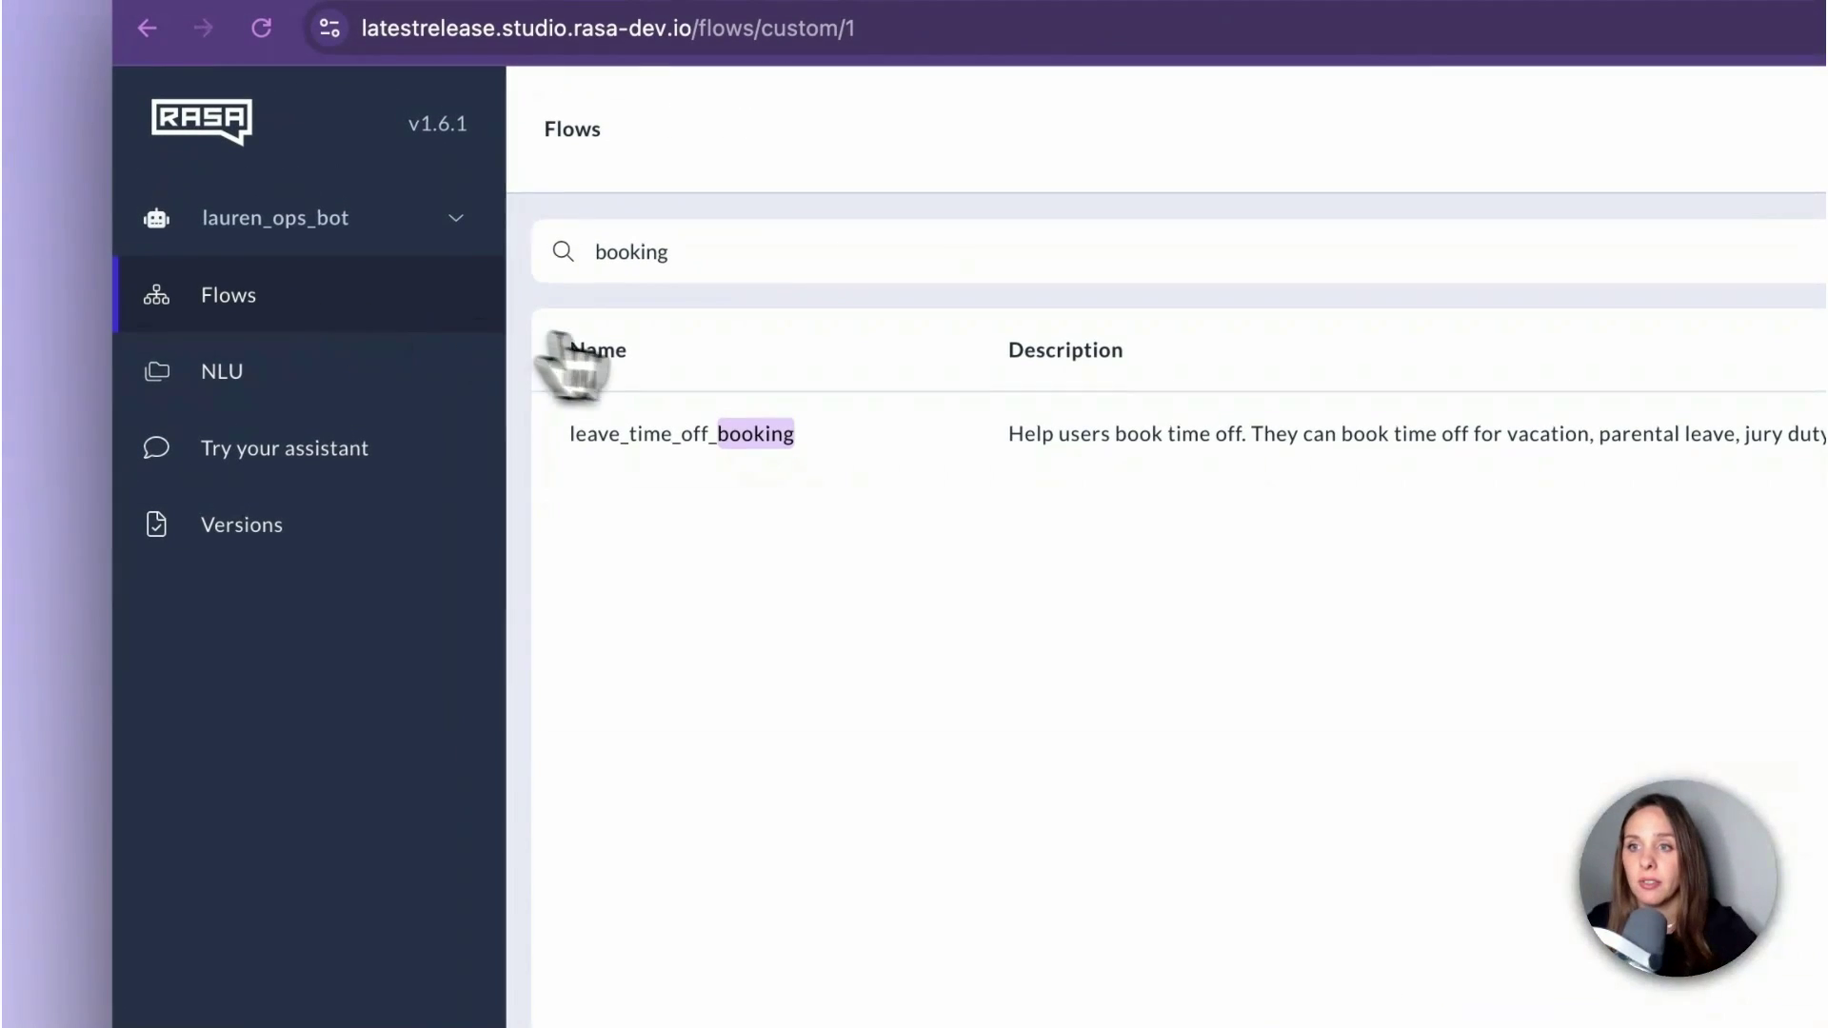
double_click(635, 253)
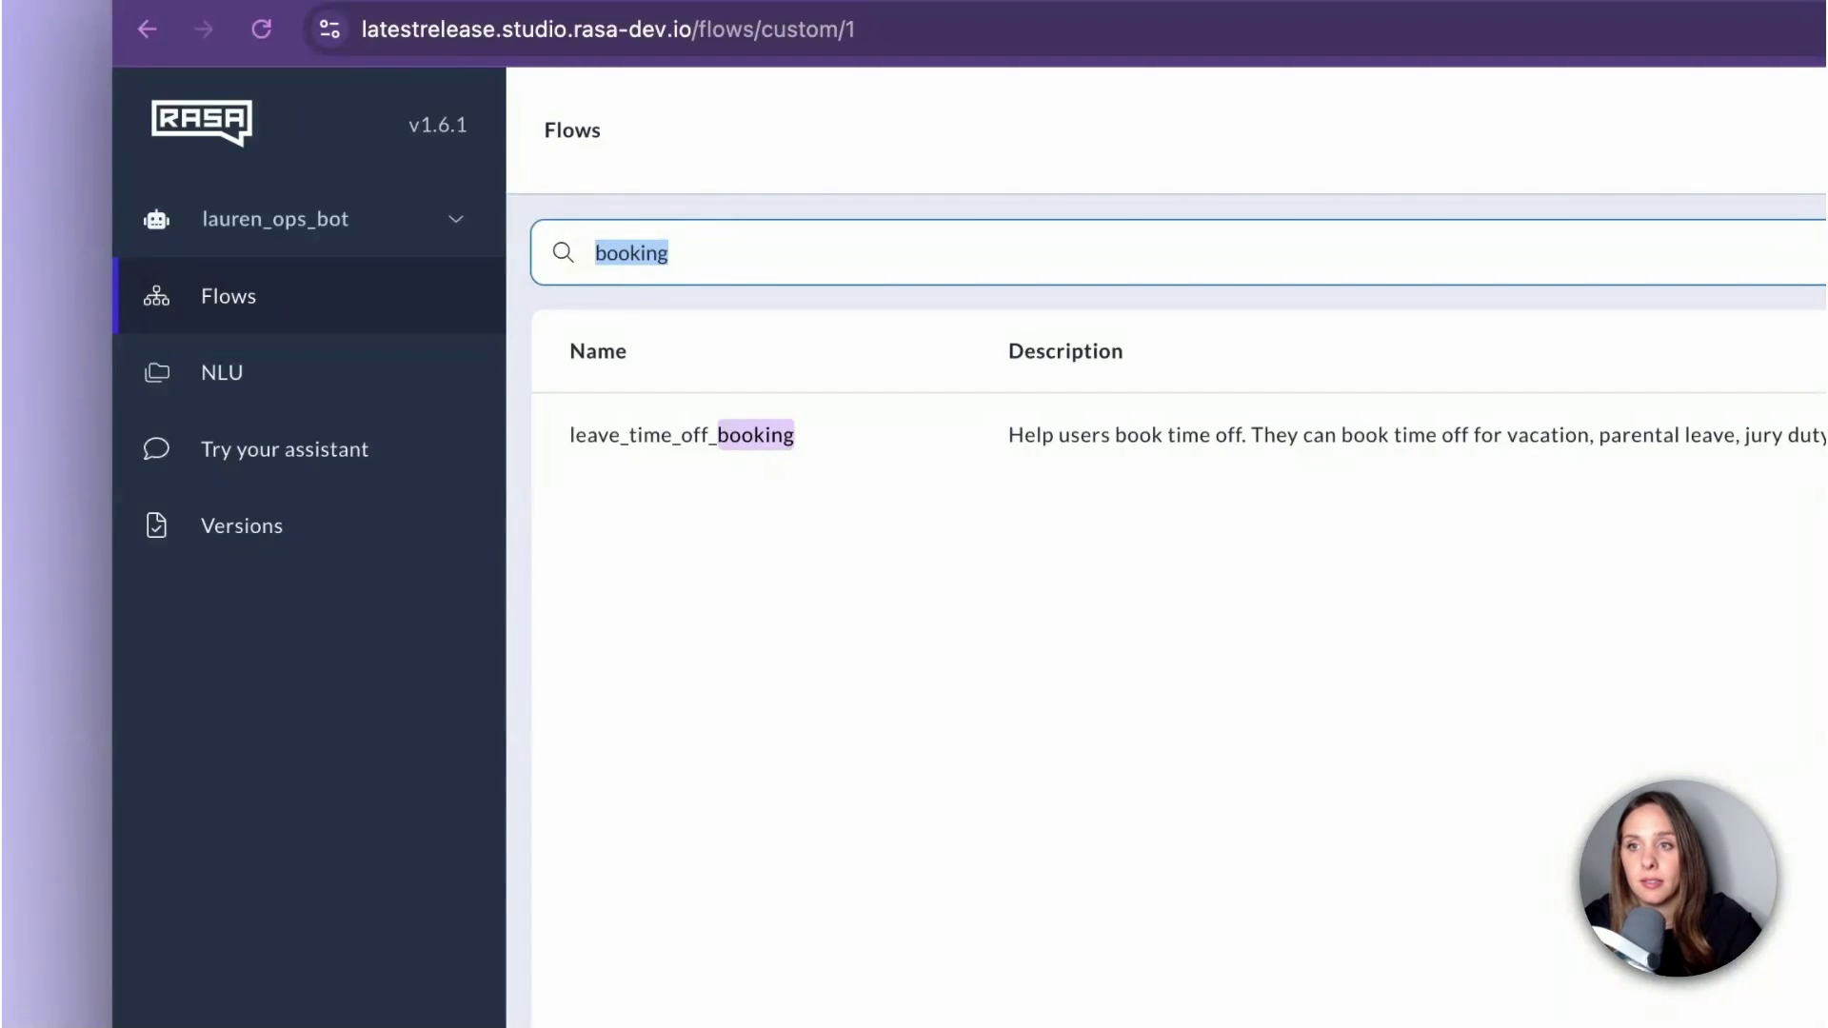
text(general)
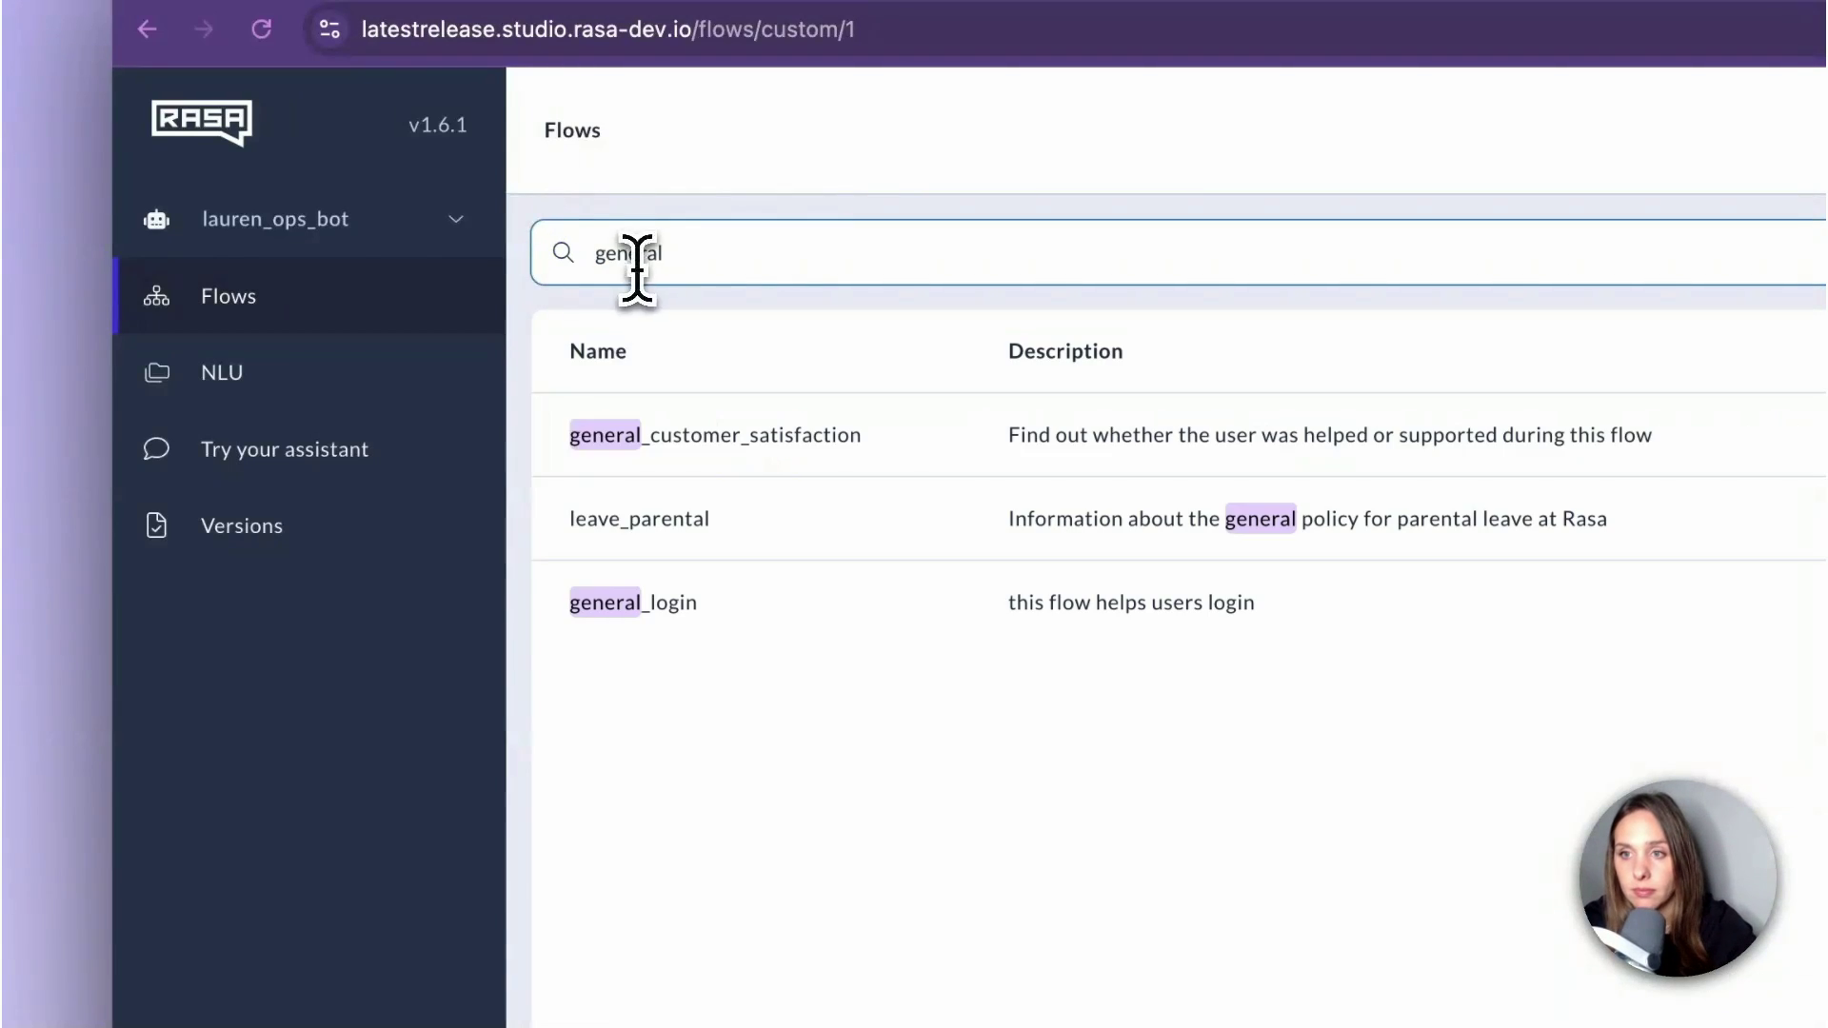
click(605, 457)
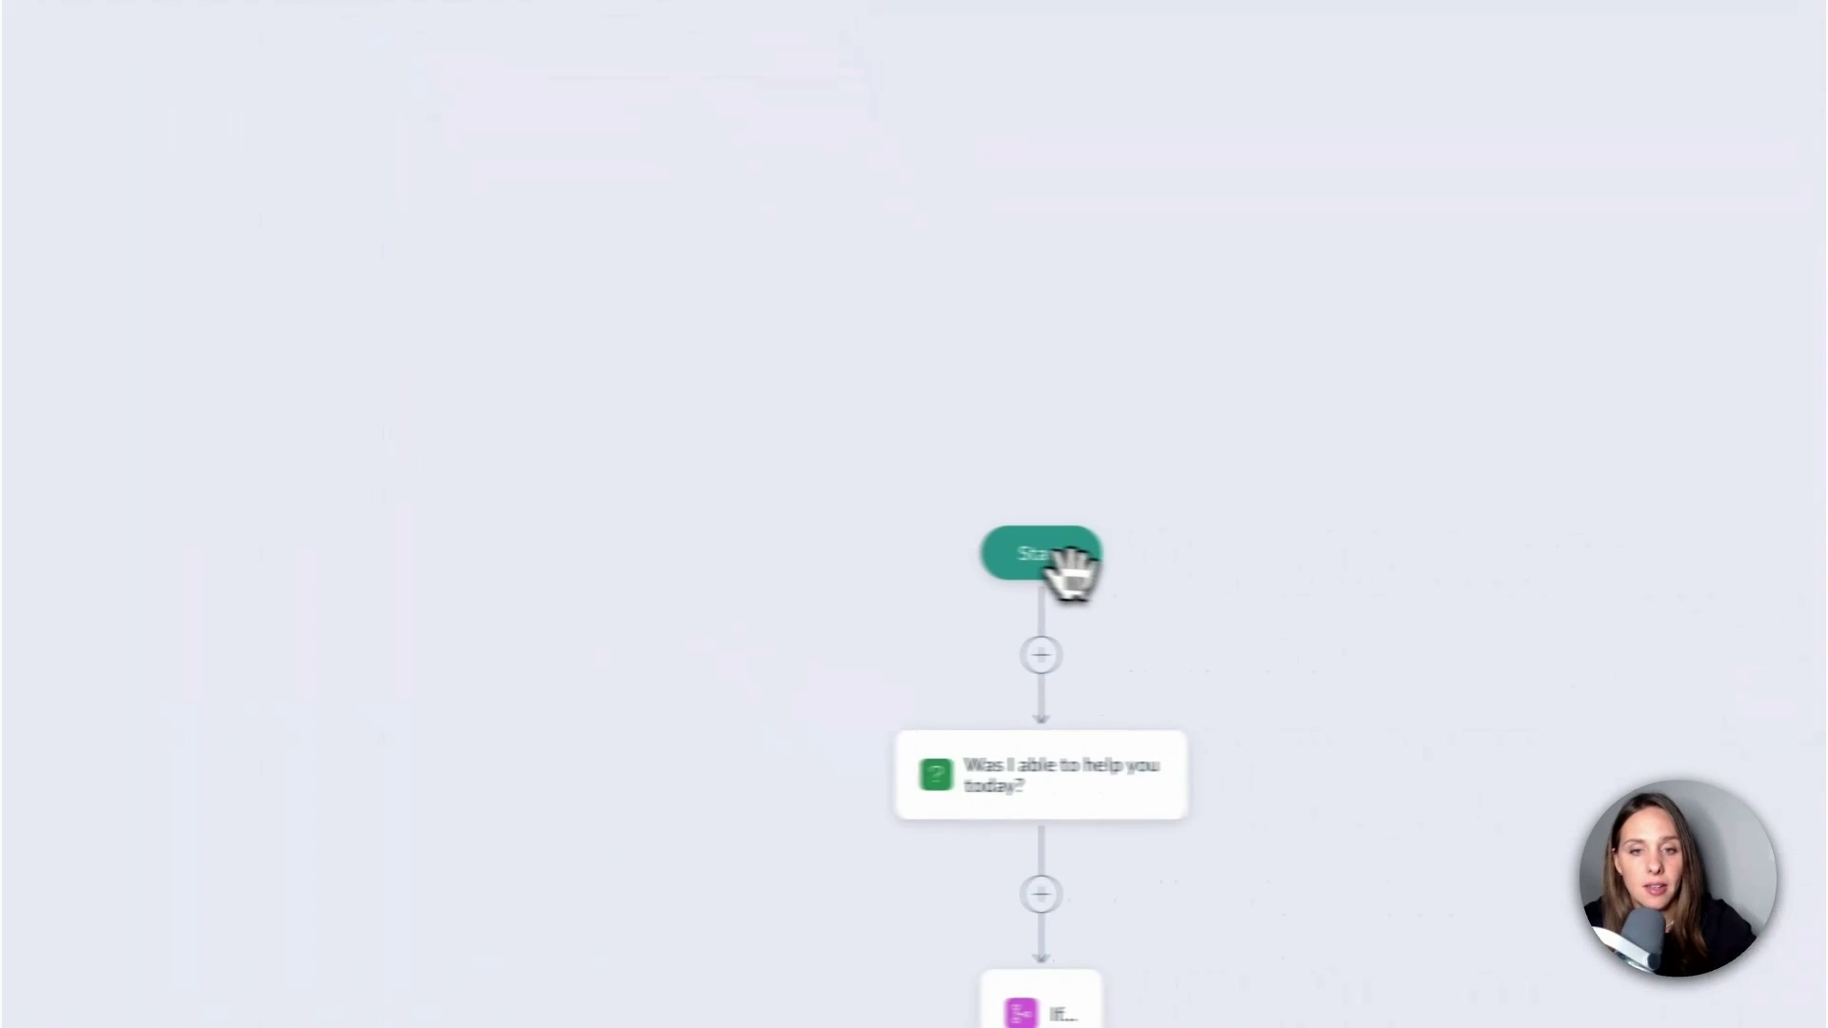
Set general_customer_satisfaction's Start guard to start exclusively via Link or Call
click(1050, 557)
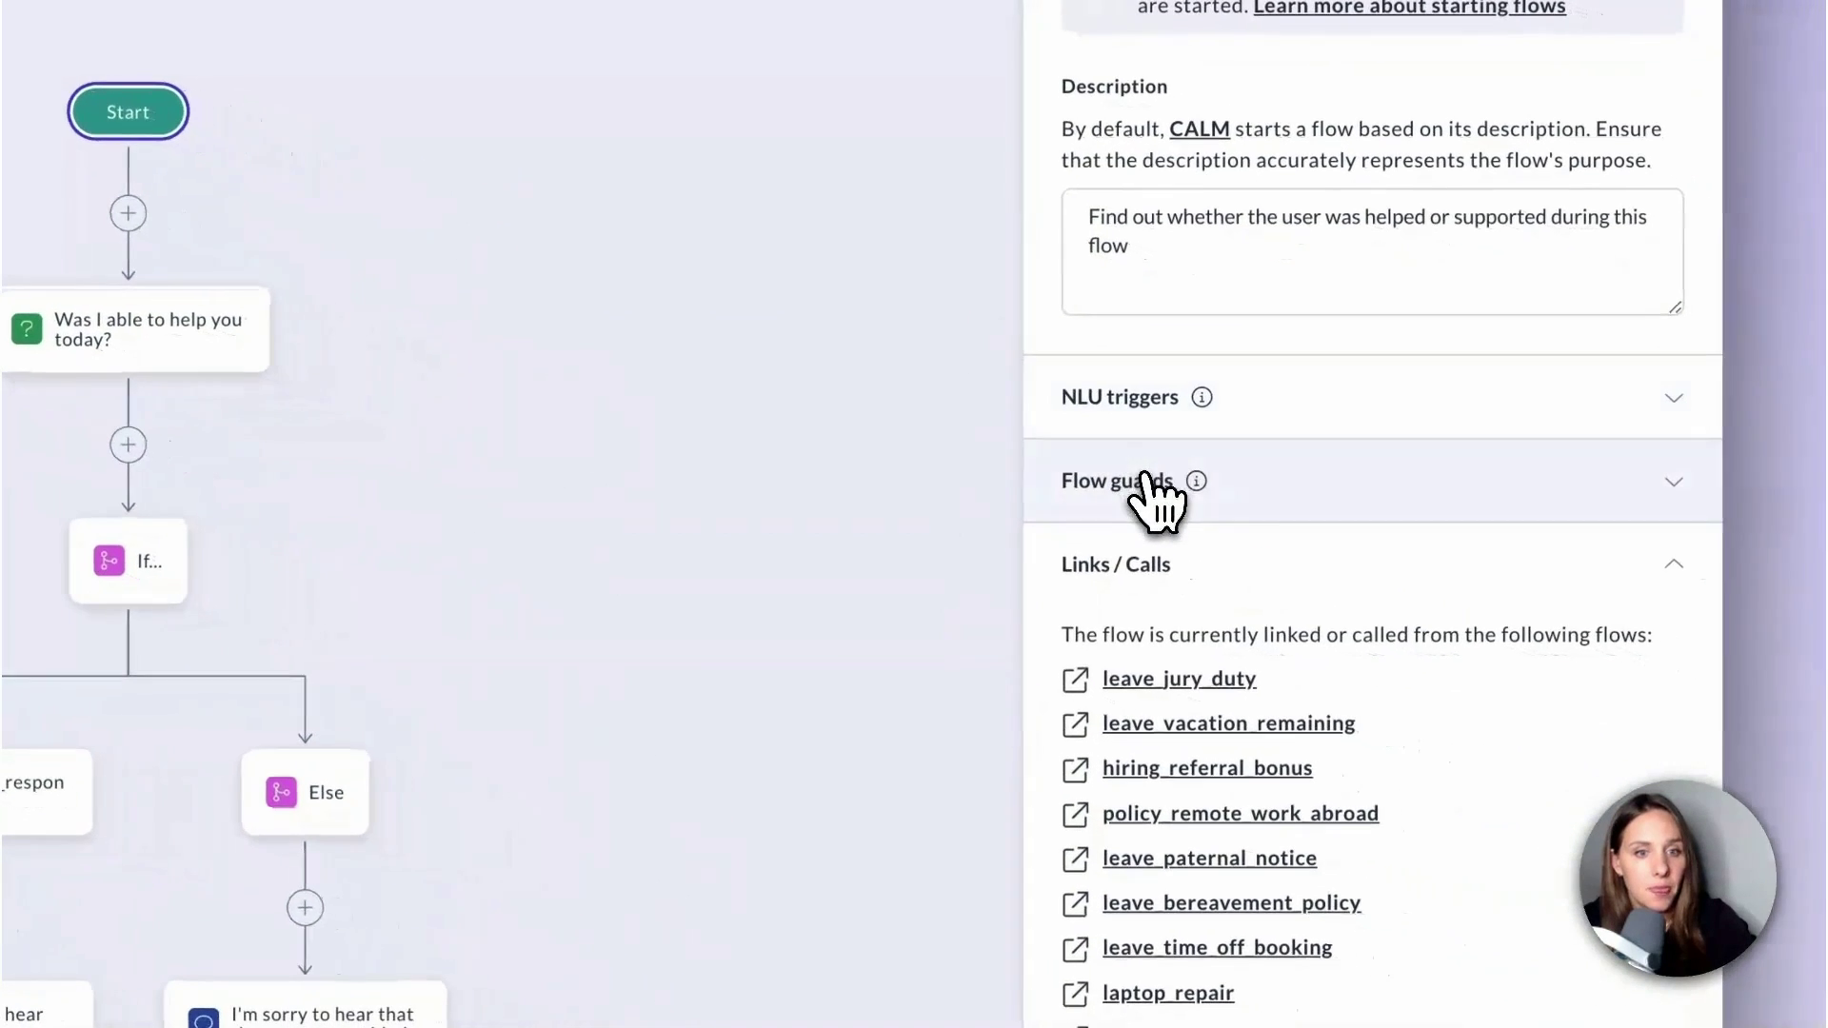
click(1158, 494)
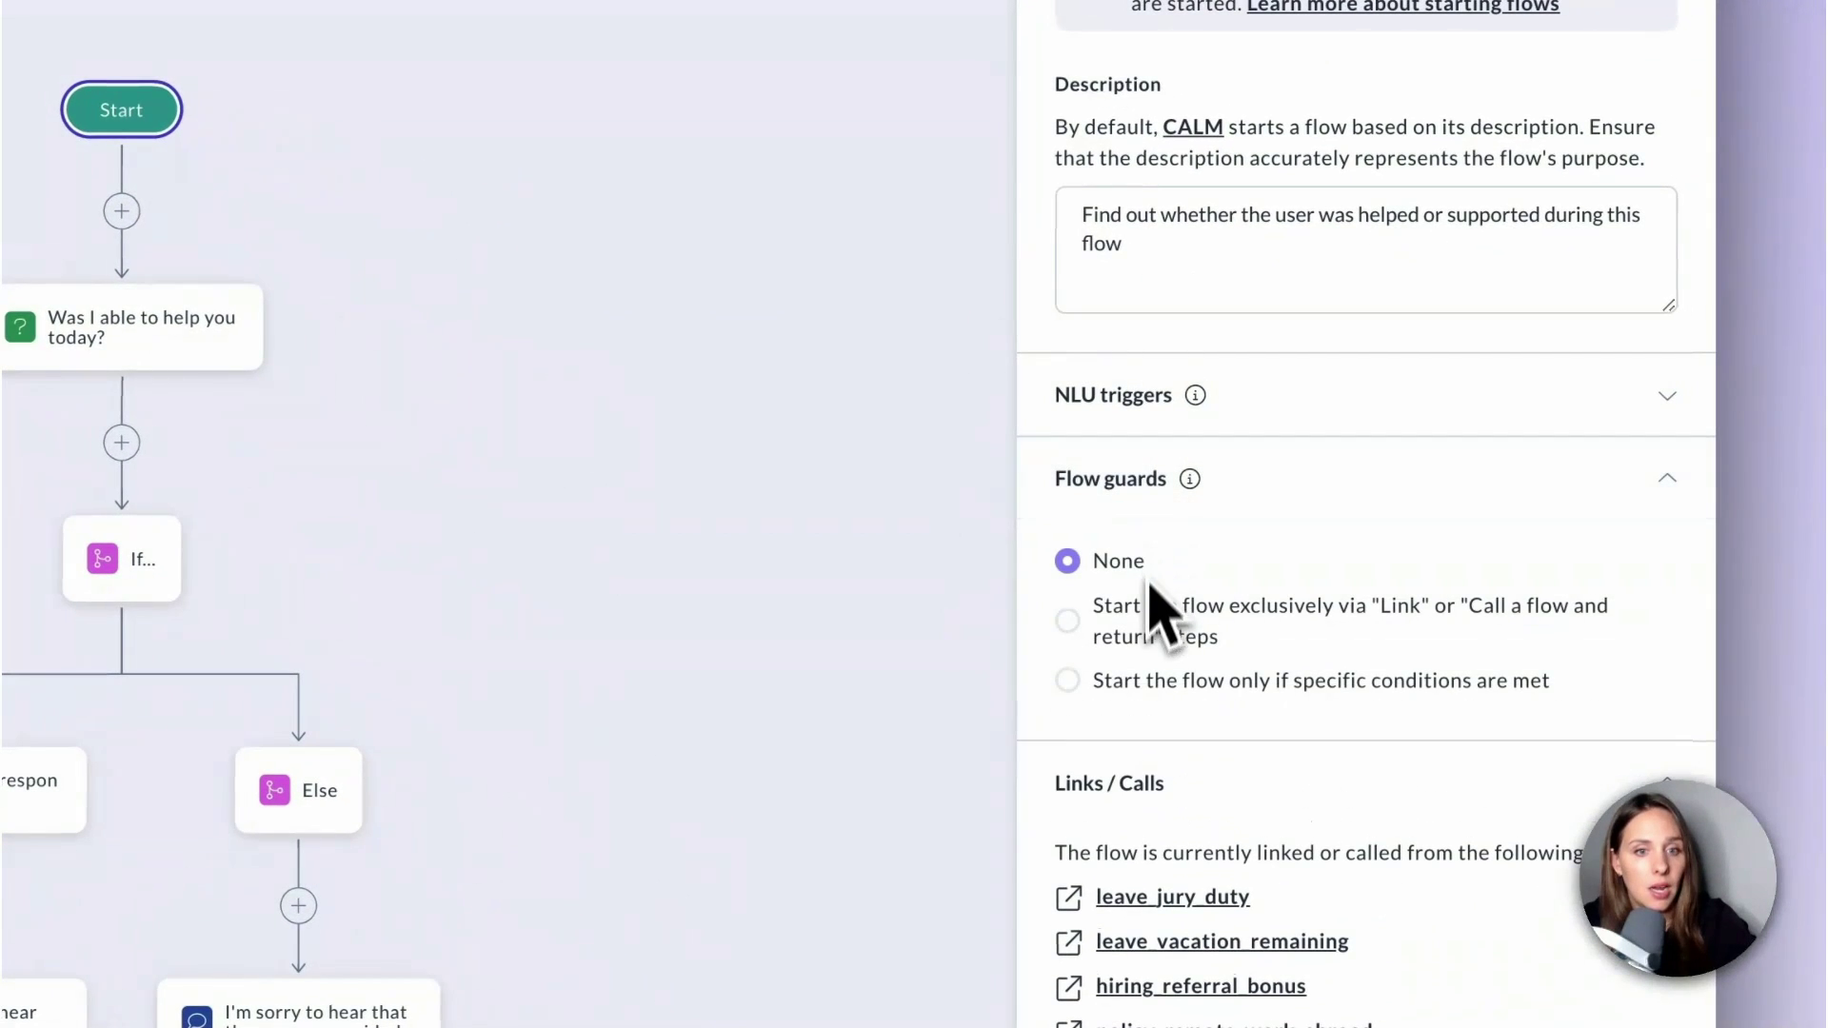
click(1070, 677)
click(1069, 621)
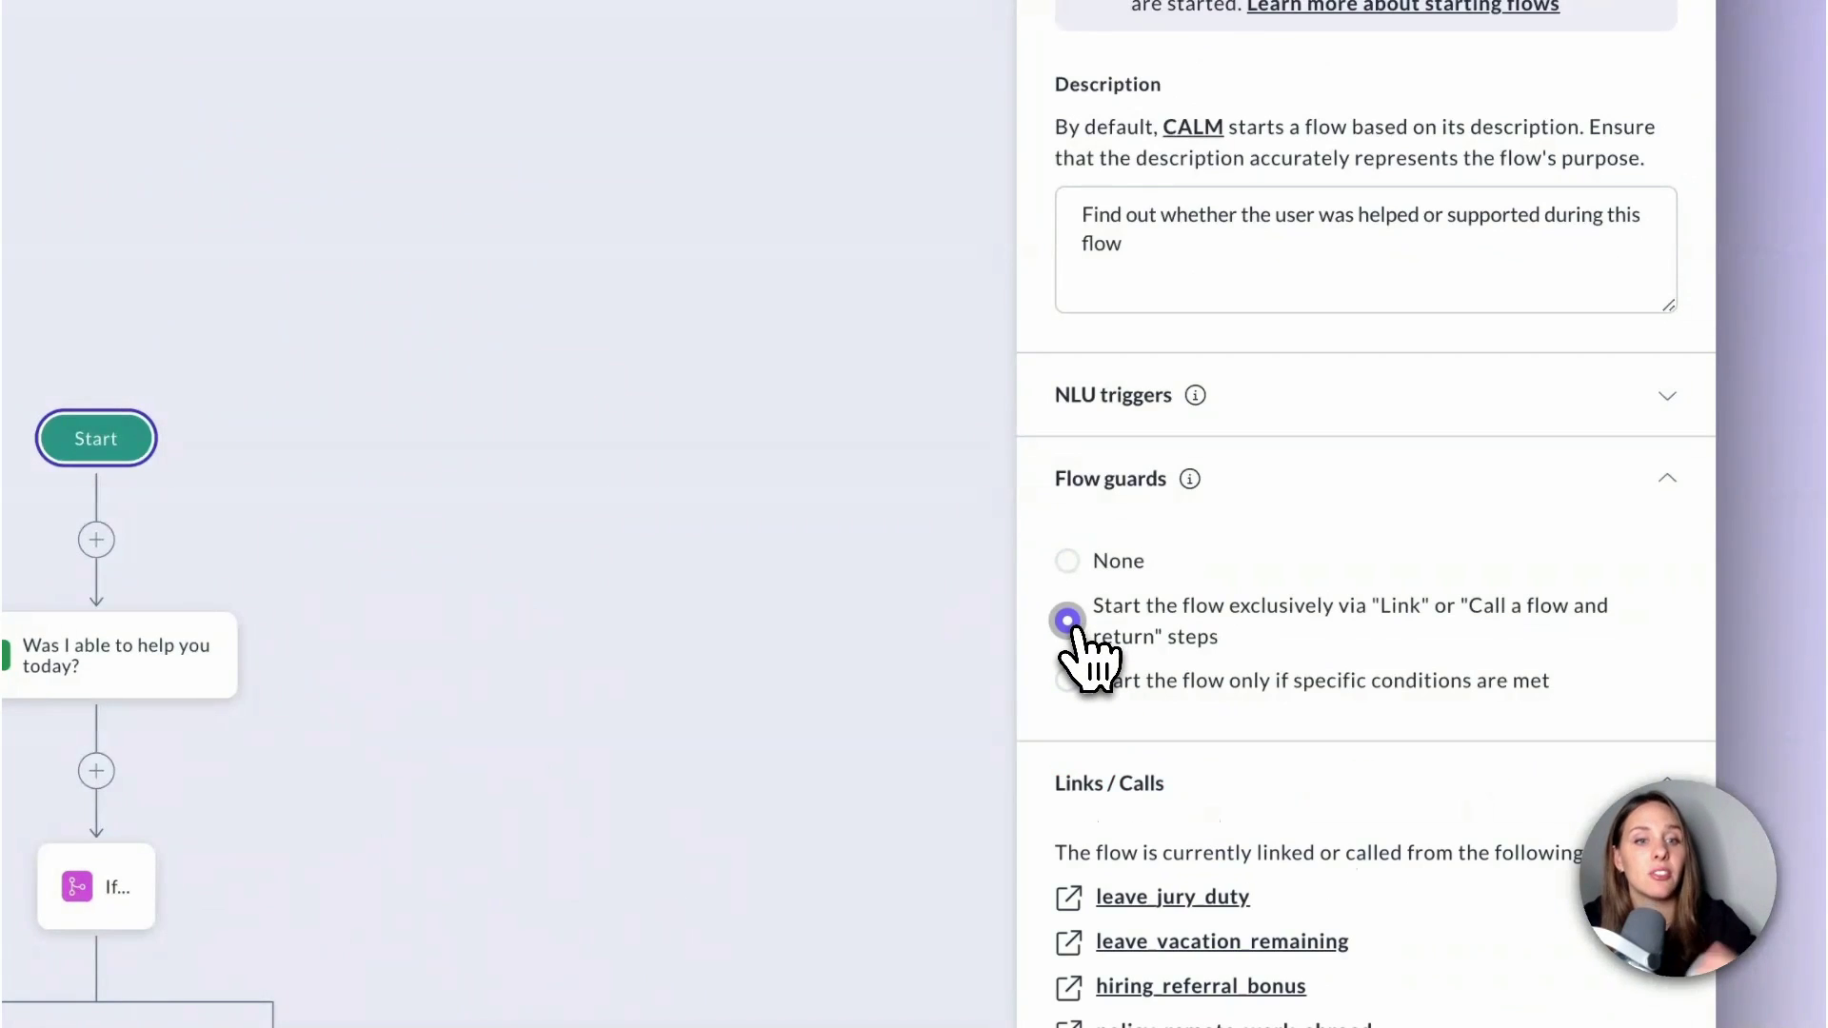